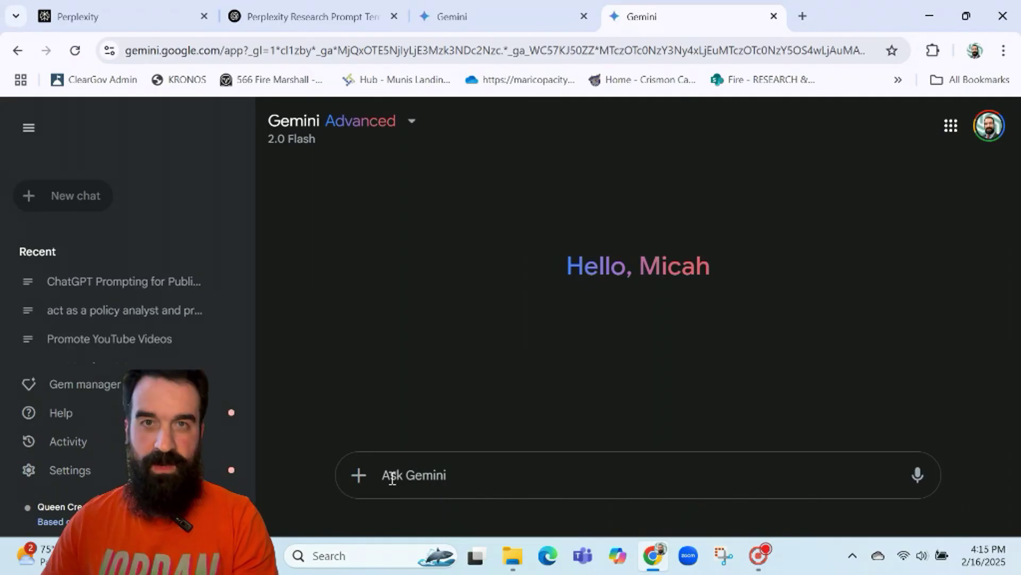
- Ask Gemini what Deep Research is, request more details, and select the detailed answer
{"action": "type", "text": "what is the Google Gemini Deep Research"}
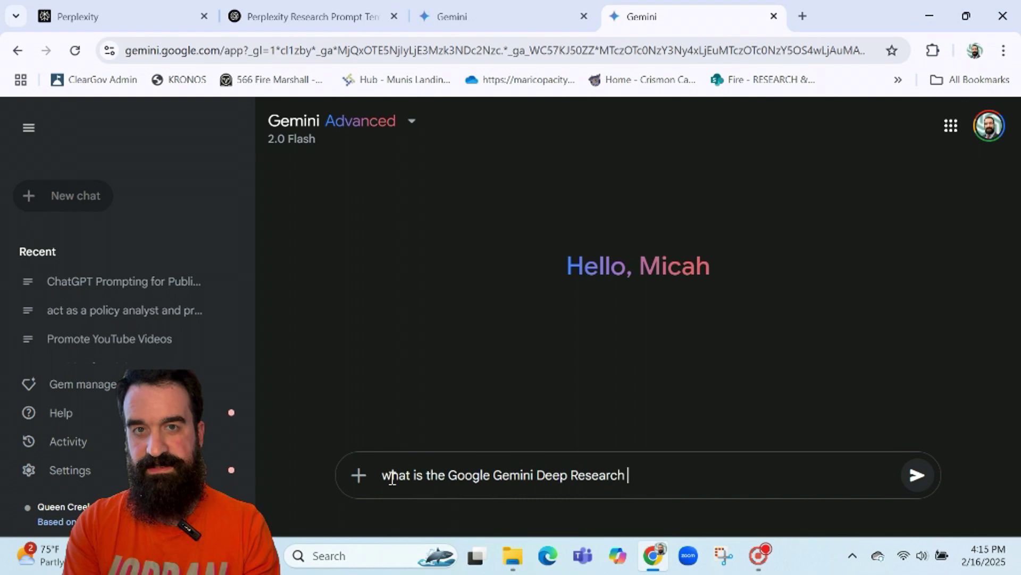
{"action": "key", "text": "Return"}
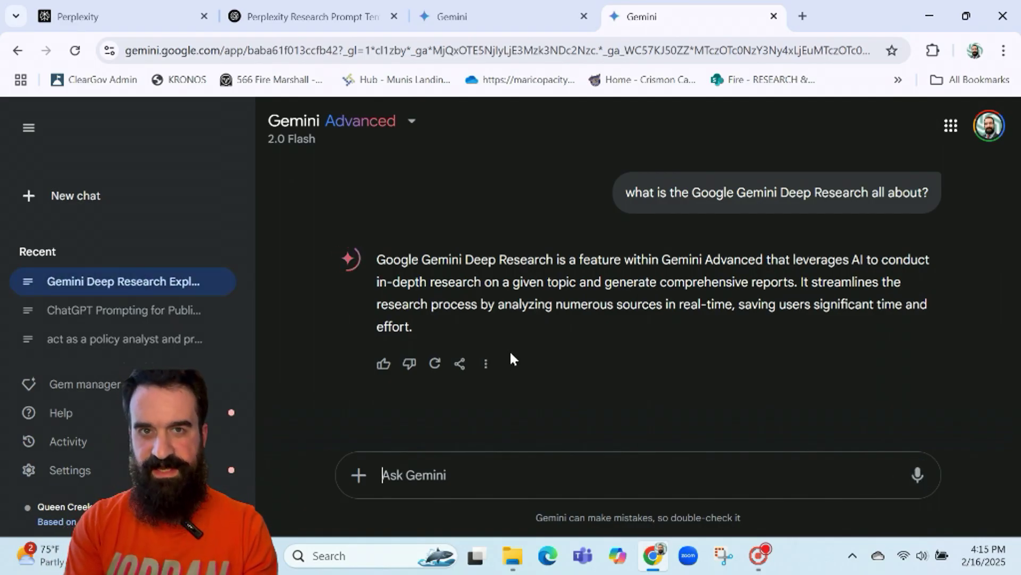
{"action": "type", "text": "can you give me"}
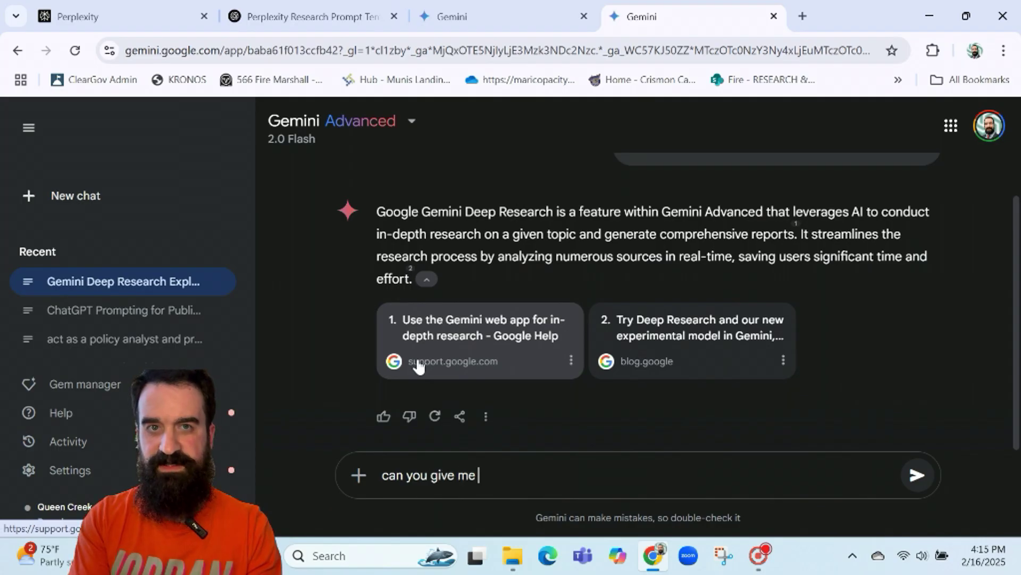
{"action": "type", "text": " more details"}
{"action": "key", "text": "Return"}
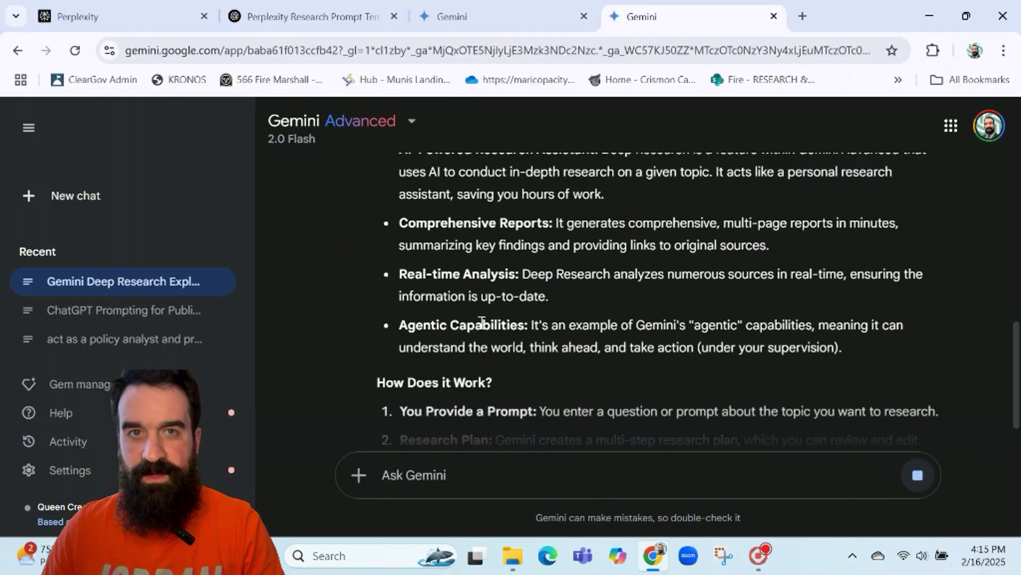
{"action": "left_click_drag", "start_coordinate": [840, 386], "coordinate": [372, 330]}
{"action": "scroll", "coordinate": [444, 341], "scroll_direction": "up", "scroll_amount": 10}
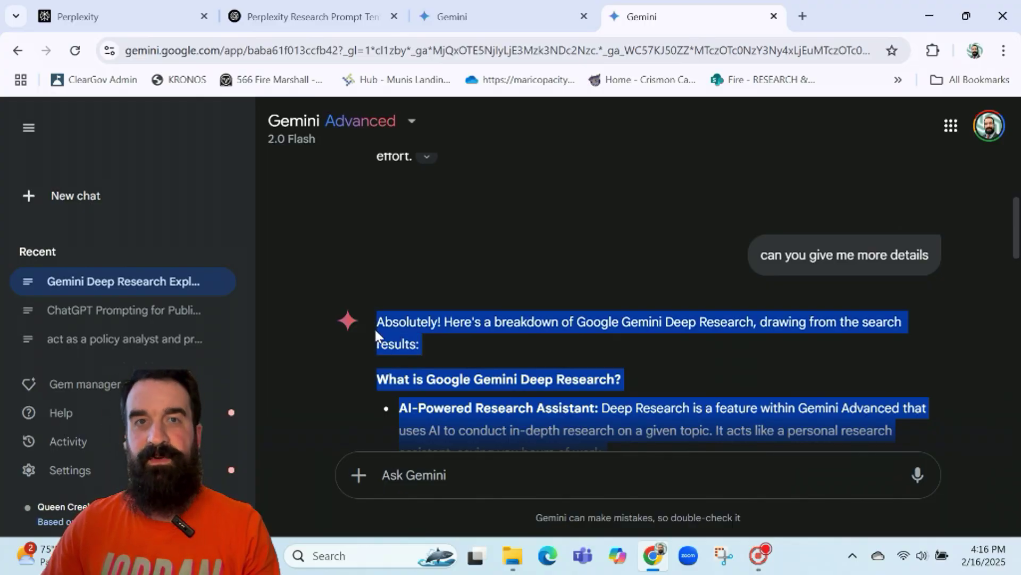
- Ask ChatGPT for a Gemini Deep Research prompt template covering different use cases
{"action": "left_click", "coordinate": [447, 16]}
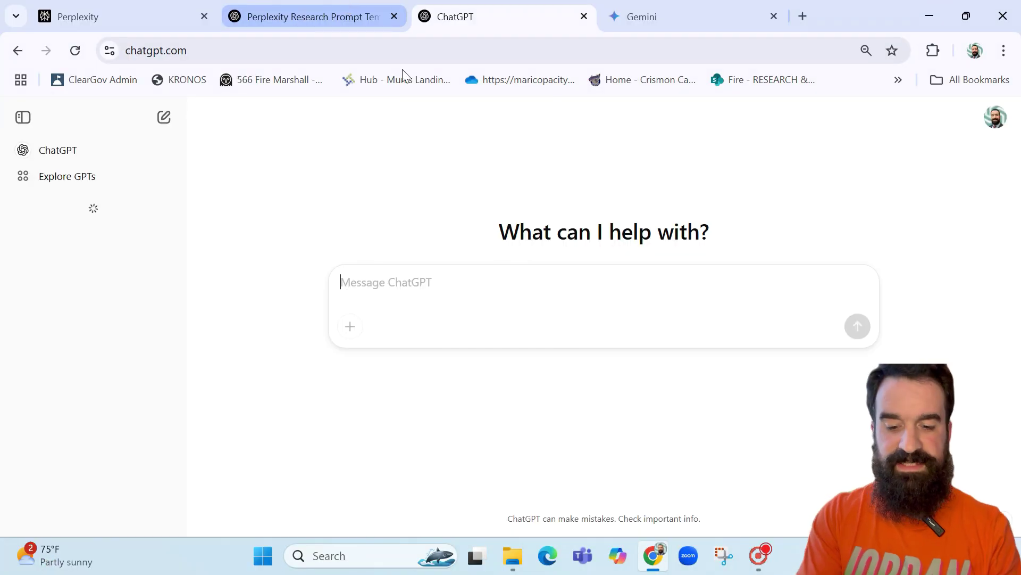
{"action": "left_click", "coordinate": [455, 283]}
{"action": "type", "text": "using th"}
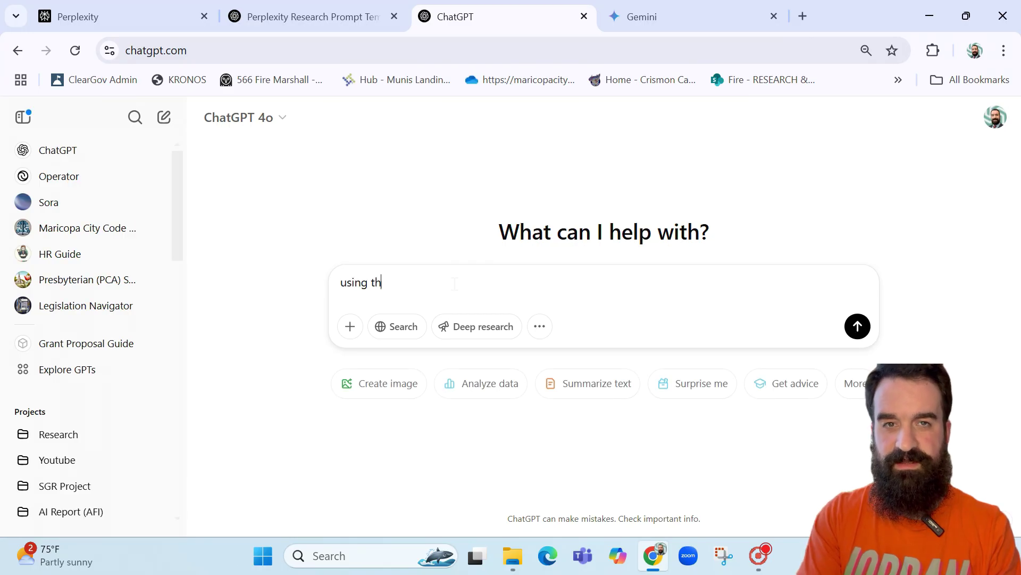
{"action": "type", "text": "is info"}
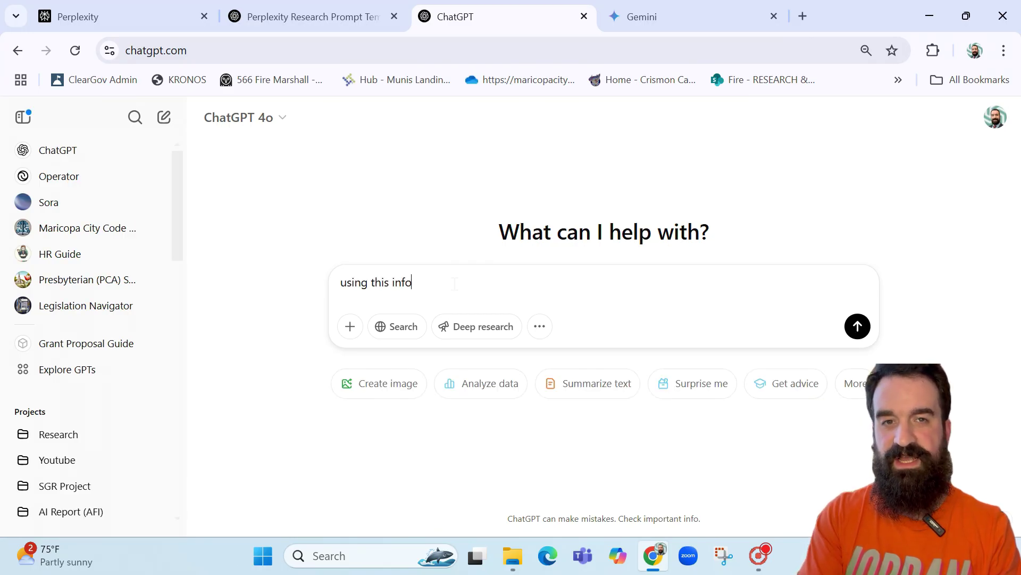
{"action": "type", "text": "rmation on Gemini Deep Research, craft a prompt template so i can unlock its featur"}
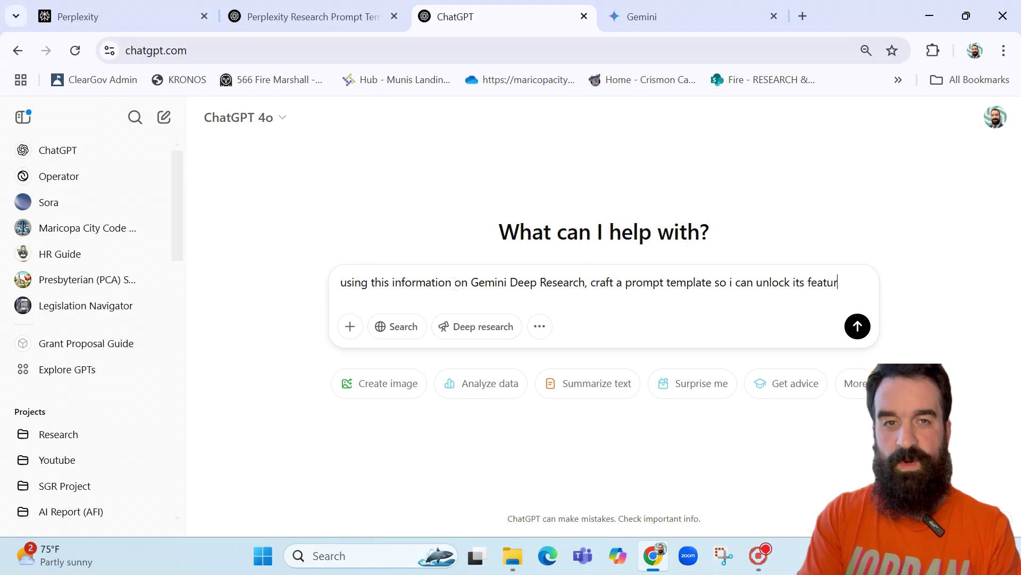
{"action": "type", "text": "es for different"}
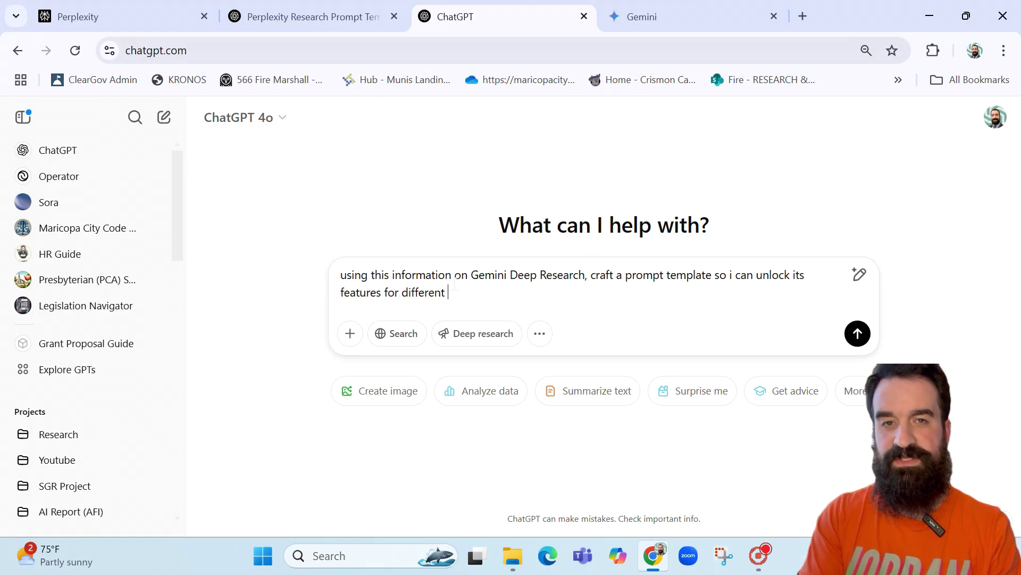
{"action": "type", "text": " use cases"}
{"action": "key", "text": "Return"}
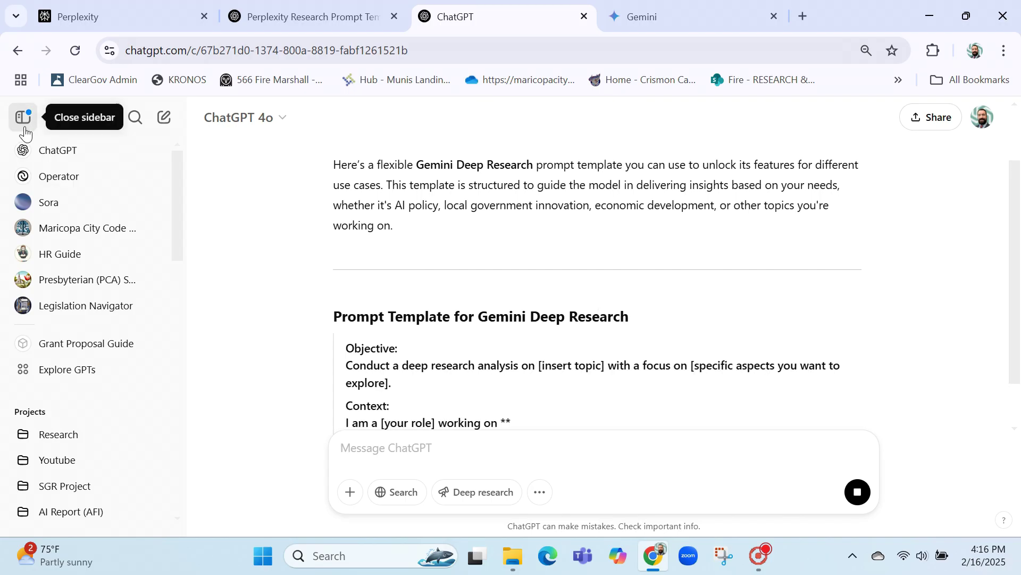
- Hide the chat list and stop the Gemini template reply mid-generation
{"action": "left_click", "coordinate": [24, 127]}
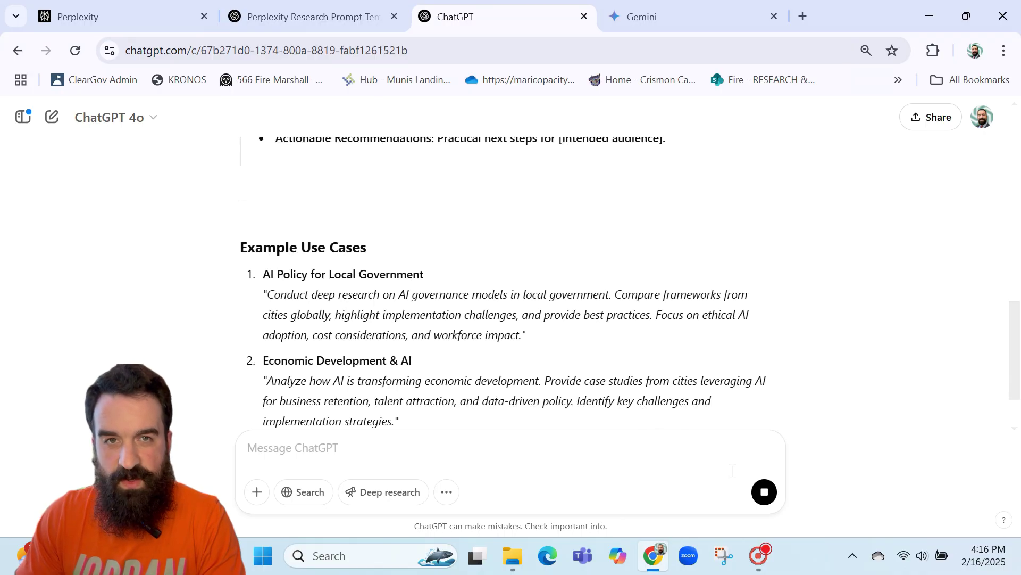
{"action": "left_click", "coordinate": [770, 500]}
{"action": "scroll", "coordinate": [575, 319], "scroll_direction": "up", "scroll_amount": 15}
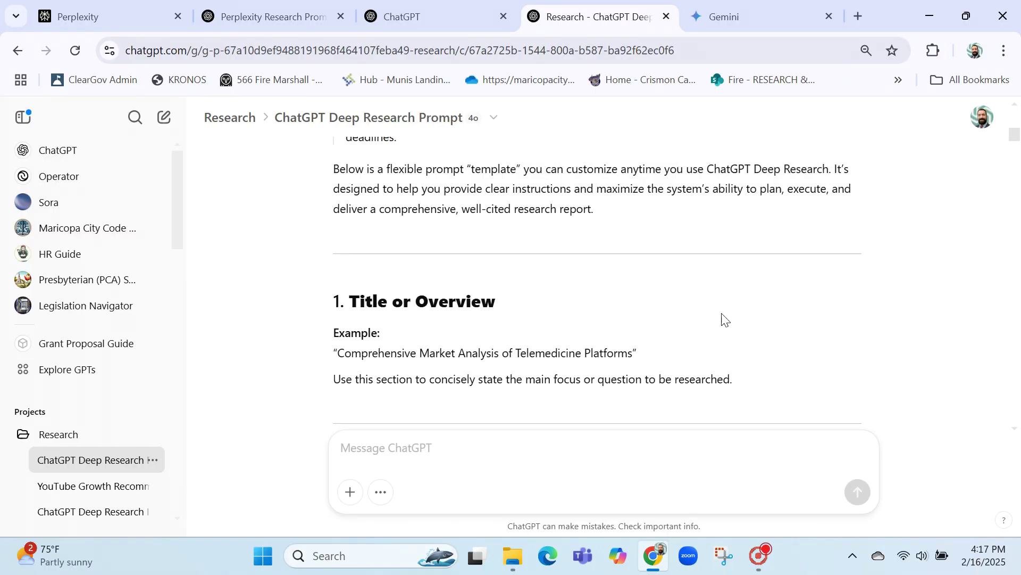
{"action": "scroll", "coordinate": [725, 319], "scroll_direction": "down", "scroll_amount": 6}
- Review the ChatGPT Deep Research prompt template's sections with the chat list hidden
{"action": "scroll", "coordinate": [425, 298], "scroll_direction": "up", "scroll_amount": 4}
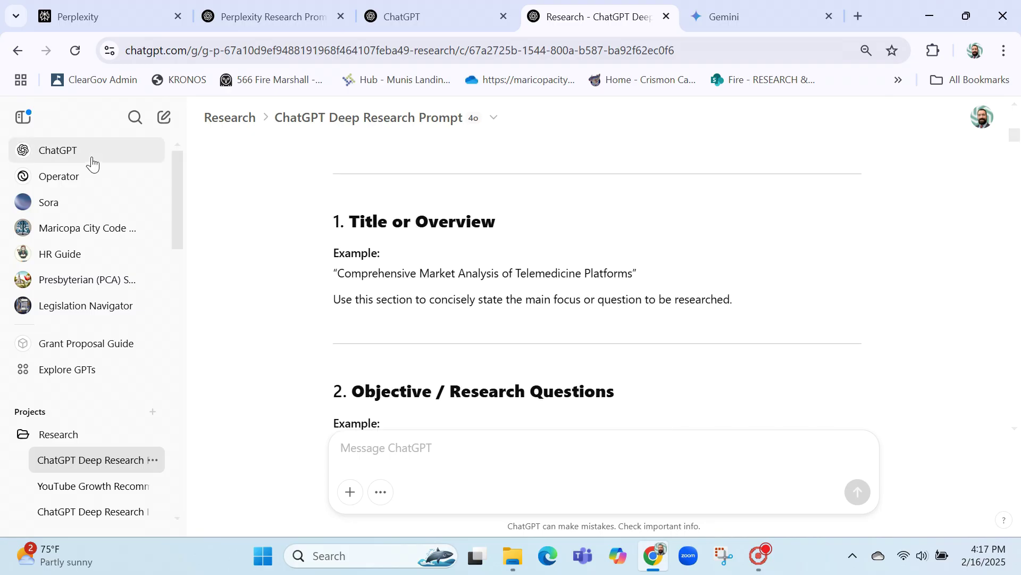
{"action": "left_click", "coordinate": [22, 117]}
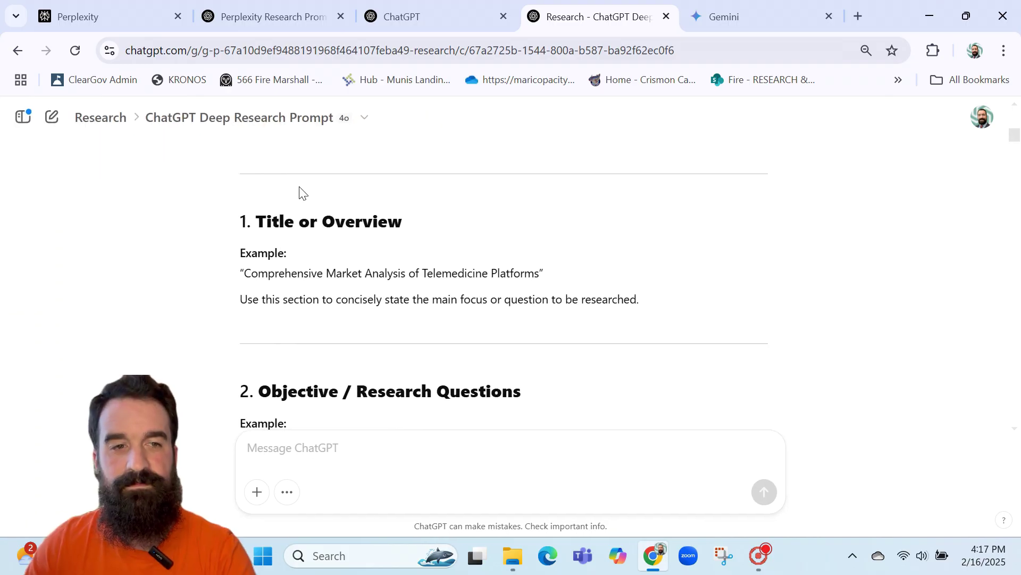
{"action": "scroll", "coordinate": [282, 245], "scroll_direction": "up", "scroll_amount": 2}
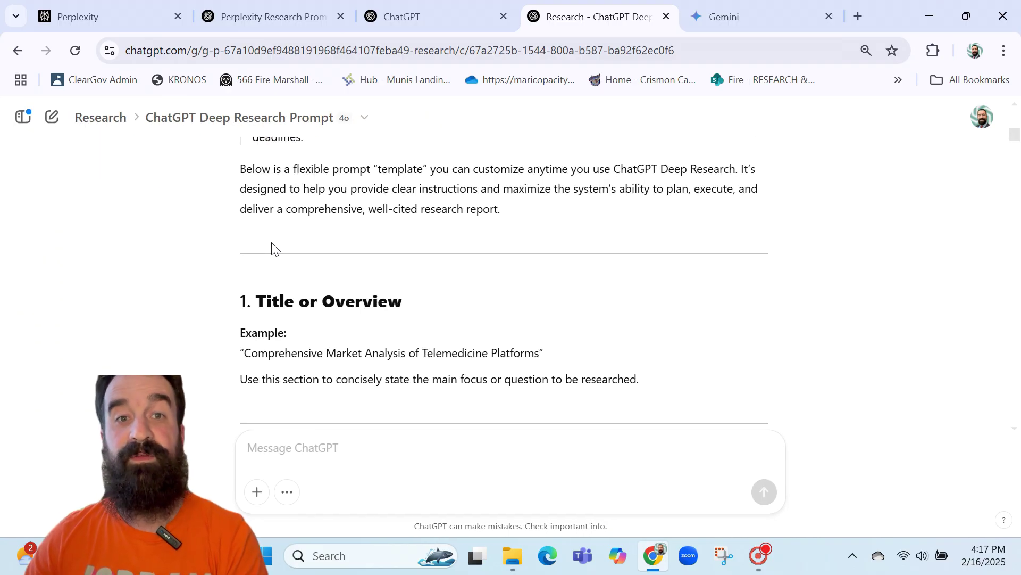
{"action": "scroll", "coordinate": [274, 248], "scroll_direction": "down", "scroll_amount": 8}
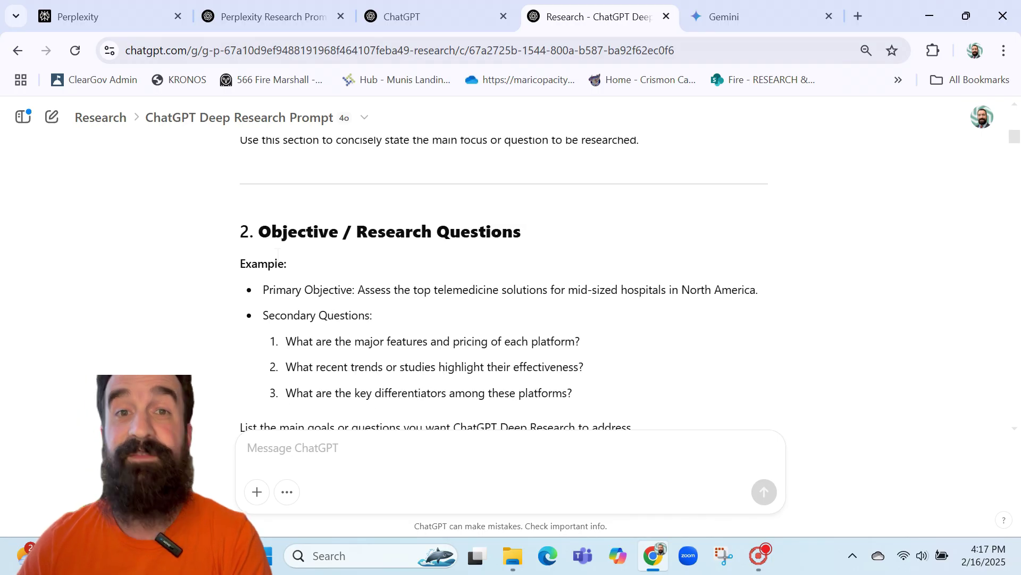
{"action": "scroll", "coordinate": [276, 263], "scroll_direction": "down", "scroll_amount": 9}
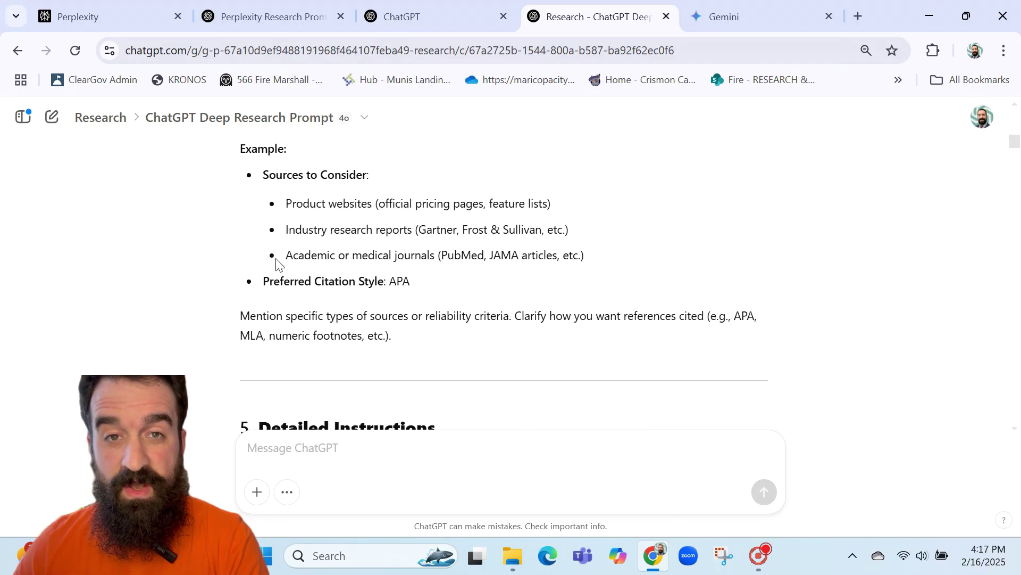
{"action": "scroll", "coordinate": [275, 263], "scroll_direction": "up", "scroll_amount": 6}
{"action": "scroll", "coordinate": [278, 266], "scroll_direction": "down", "scroll_amount": 20}
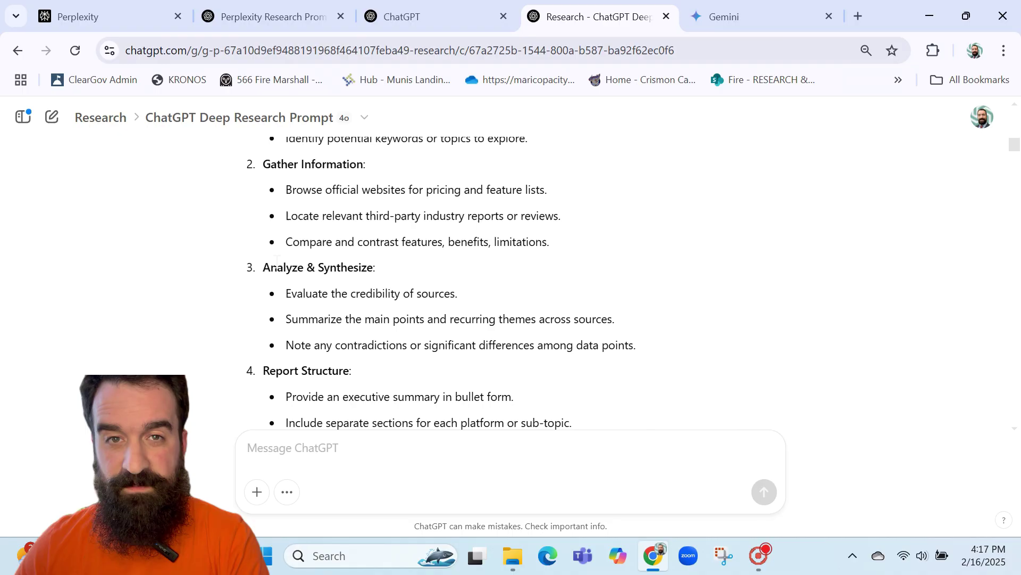
{"action": "scroll", "coordinate": [276, 264], "scroll_direction": "down", "scroll_amount": 7}
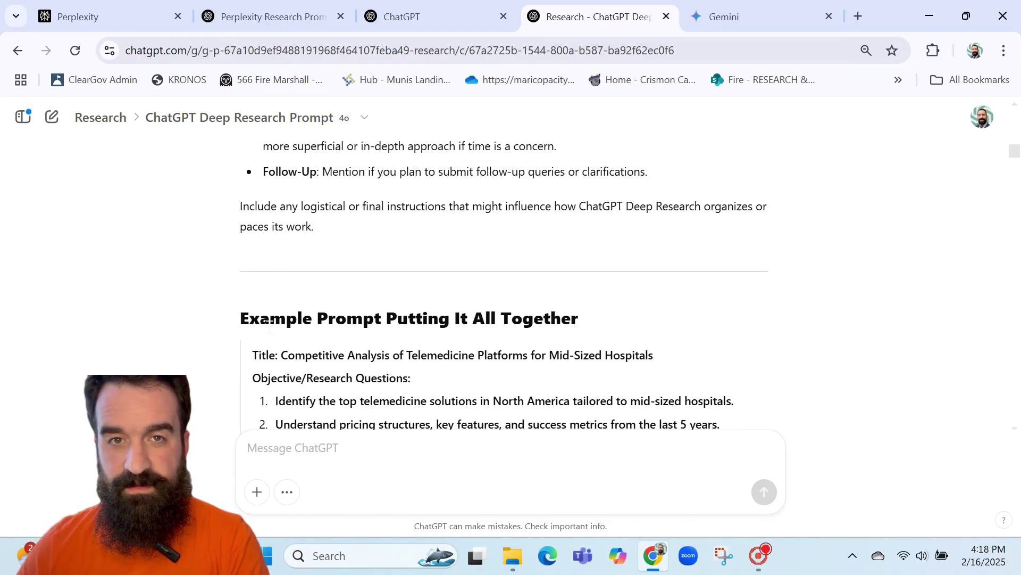
{"action": "scroll", "coordinate": [253, 377], "scroll_direction": "down", "scroll_amount": 3}
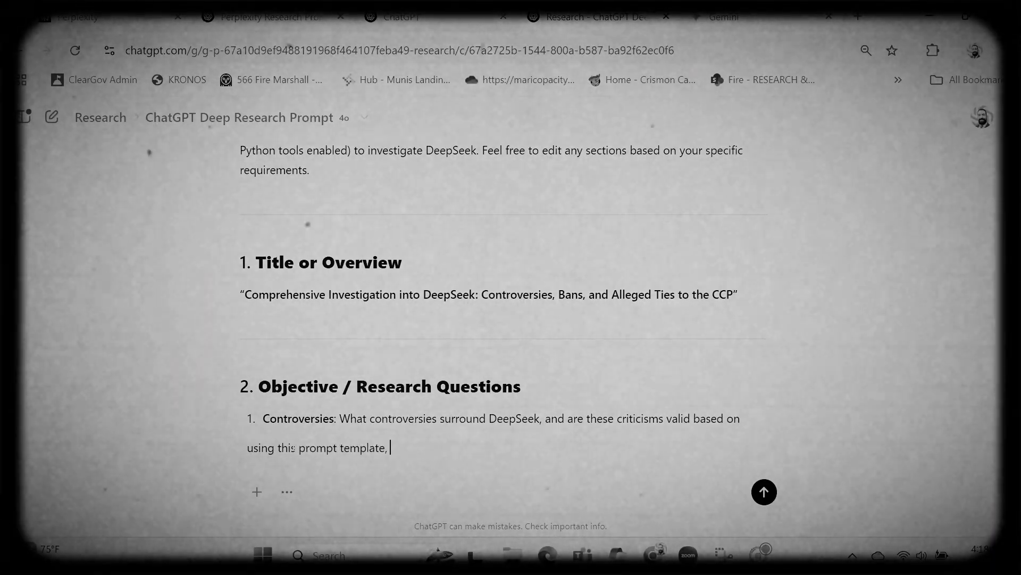
- Write the request for a deep-research prompt on transit feasibility for Hewitt, TX, and select it
{"action": "type", "text": "prompt fo"}
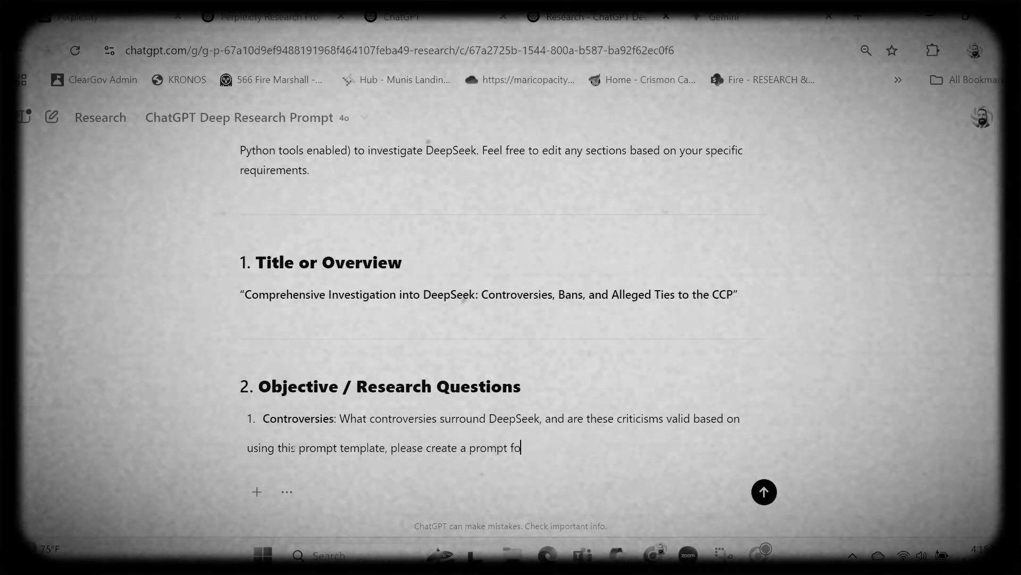
{"action": "type", "text": "r deep research to study"}
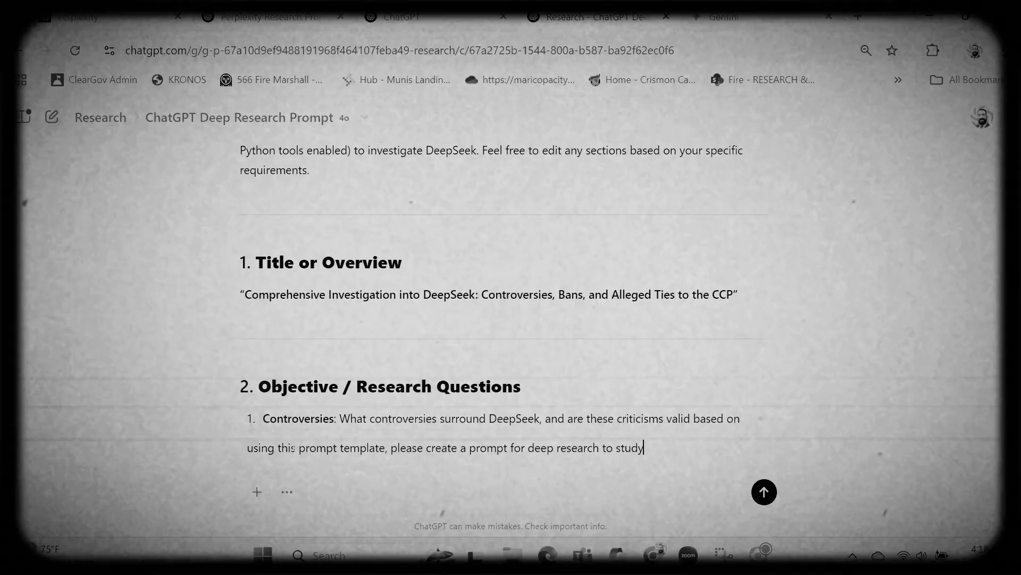
{"action": "type", "text": " the feasibility "}
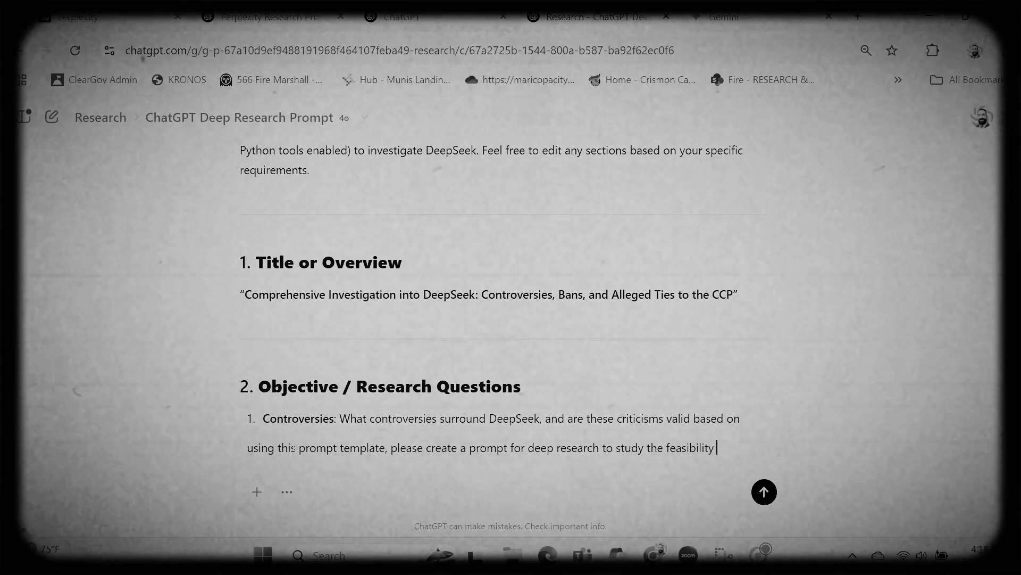
{"action": "type", "text": "of a trans"}
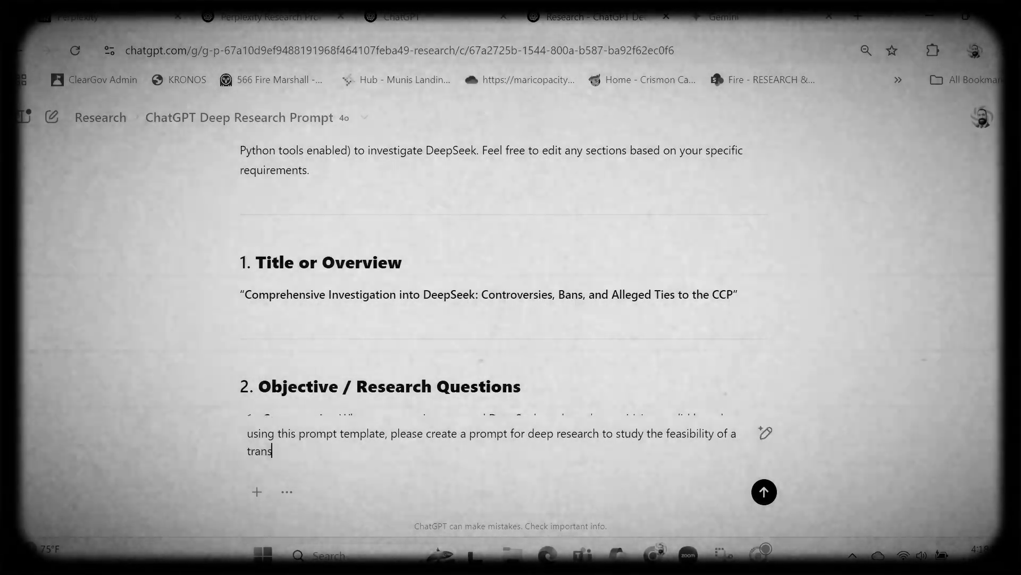
{"action": "type", "text": "it system for the City of hE"}
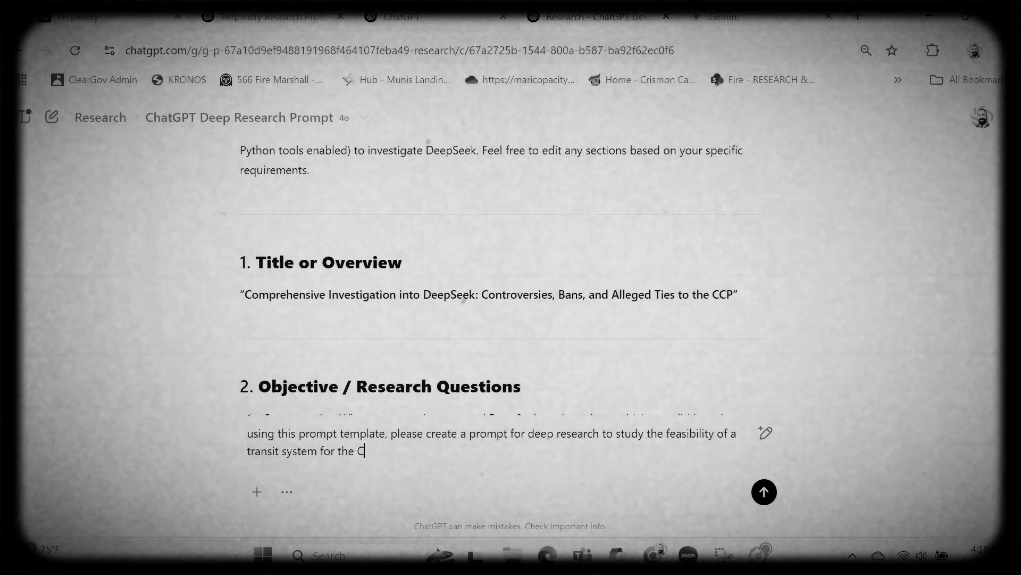
{"action": "key", "text": "BackSpace"}
{"action": "key", "text": "BackSpace"}
{"action": "type", "text": "Hew"}
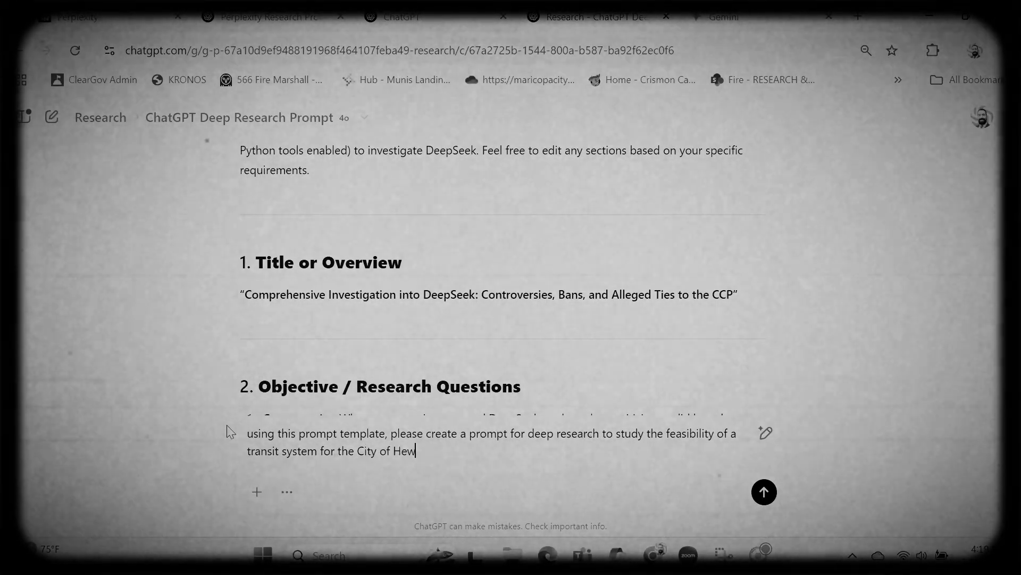
{"action": "type", "text": "itt, TX"}
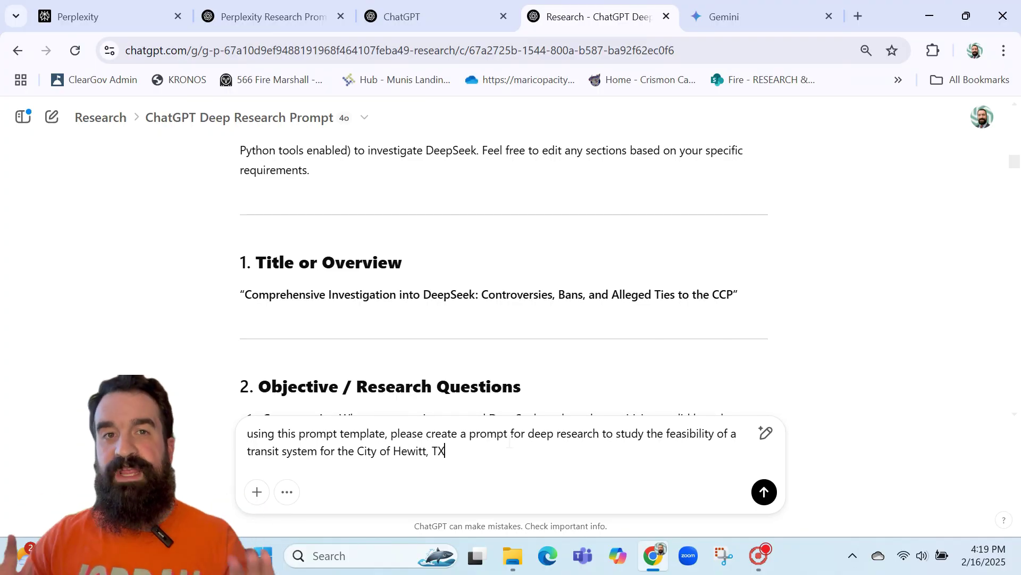
{"action": "left_click_drag", "start_coordinate": [446, 452], "coordinate": [257, 435]}
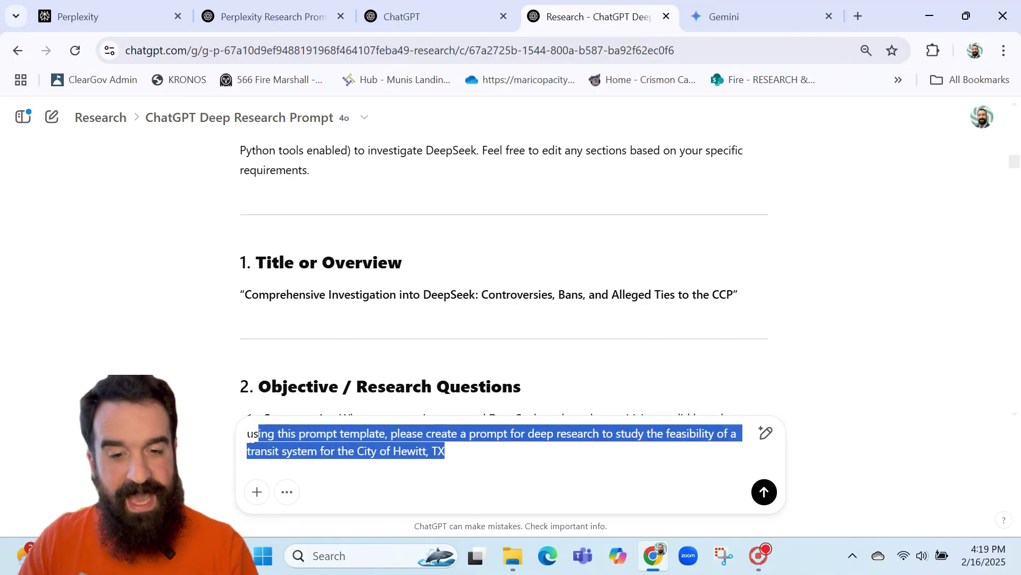
- Paste the Hewitt transit request into the Gemini prompt template chat
{"action": "left_click", "coordinate": [765, 497]}
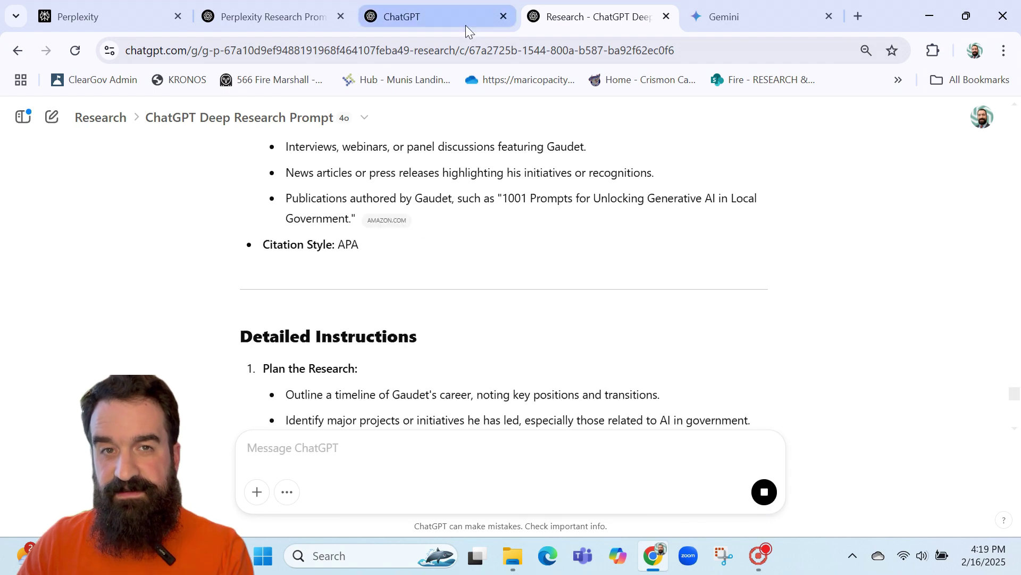
{"action": "left_click", "coordinate": [413, 11]}
{"action": "scroll", "coordinate": [423, 229], "scroll_direction": "up", "scroll_amount": 7}
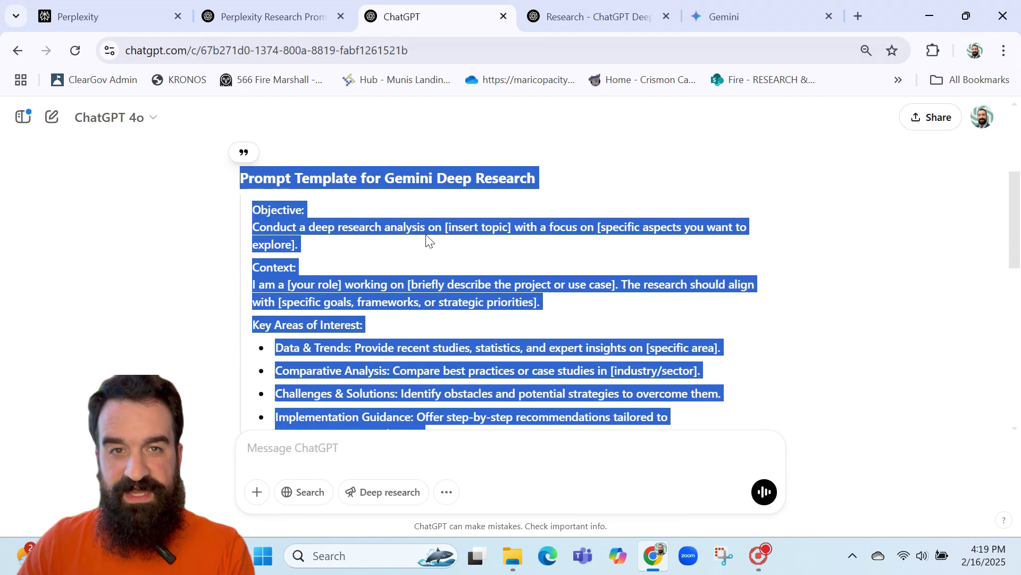
{"action": "scroll", "coordinate": [363, 359], "scroll_direction": "down", "scroll_amount": 4}
{"action": "scroll", "coordinate": [362, 358], "scroll_direction": "down", "scroll_amount": 5}
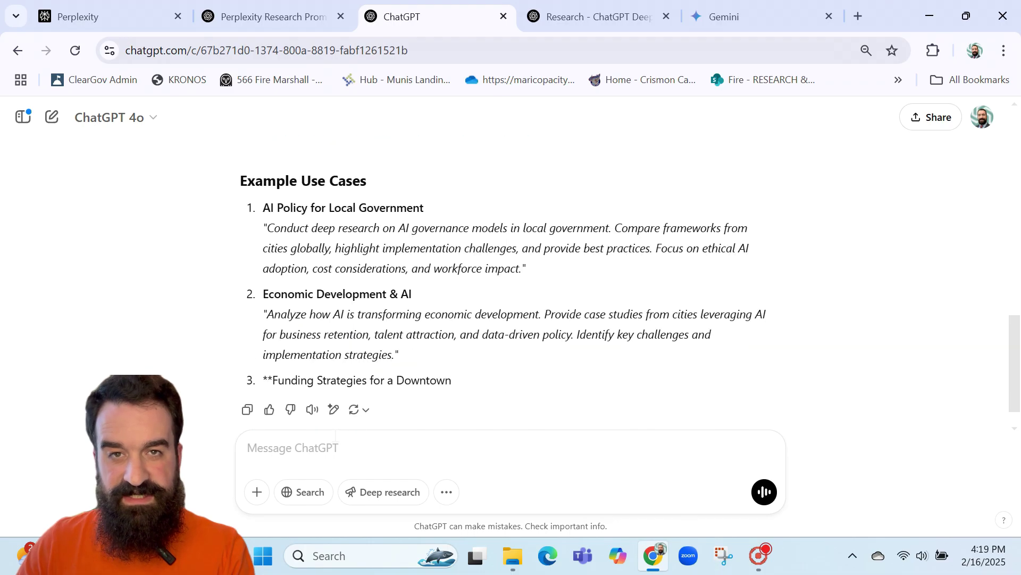
{"action": "type", "text": "using this prompt template, please create a prompt for deep research to study the feasibility of a transit system for the City of Hewitt, TX"}
- Paste and send the Hewitt, TX transit request in the Perplexity prompt template chat
{"action": "left_click", "coordinate": [299, 11]}
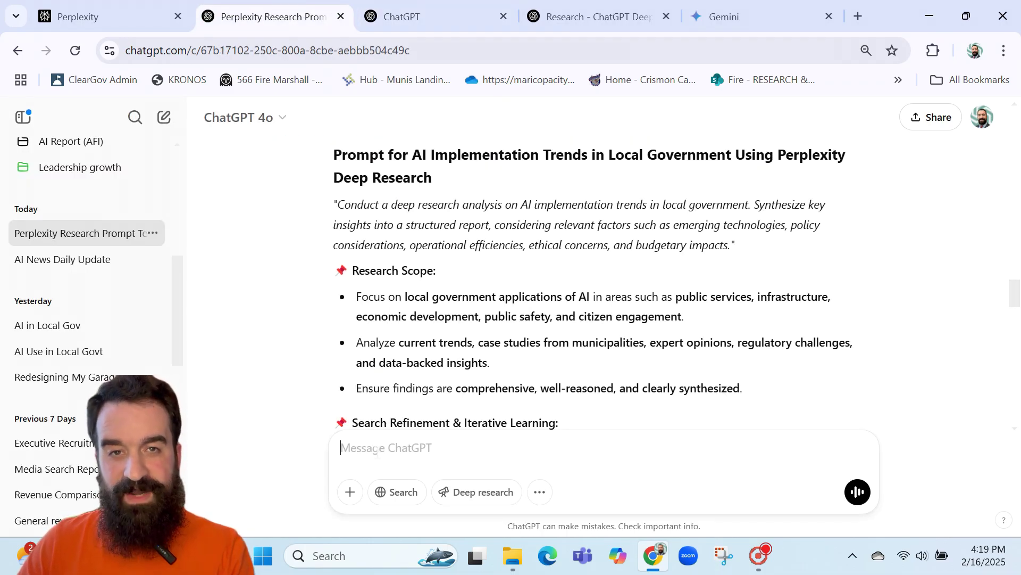
{"action": "type", "text": "using this prompt template, please create a prompt for deep research to study the feasibility of a transit system for the City of Hewitt, TX"}
{"action": "left_click", "coordinate": [862, 496]}
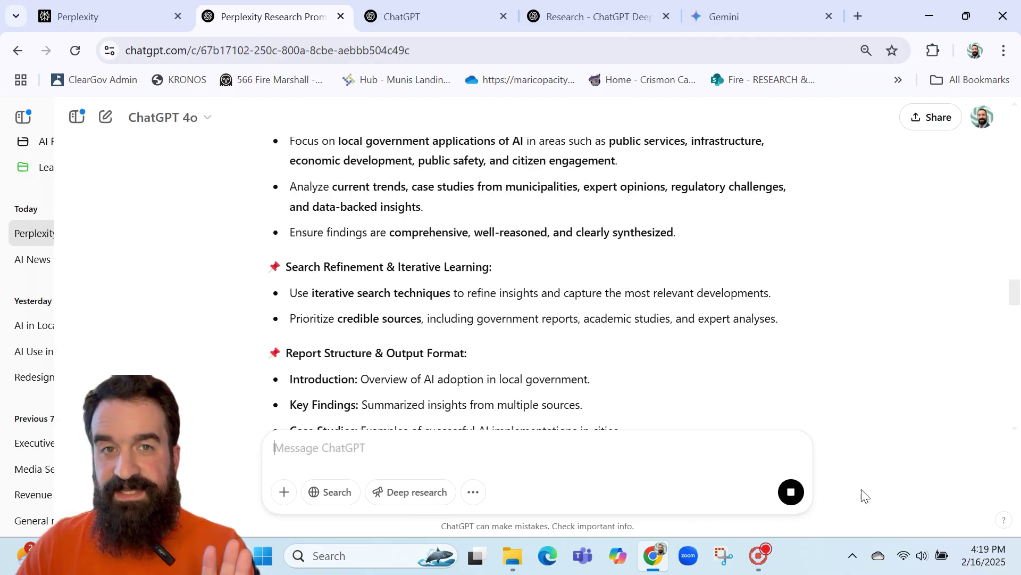
{"action": "key", "text": "ctrl+shift+s"}
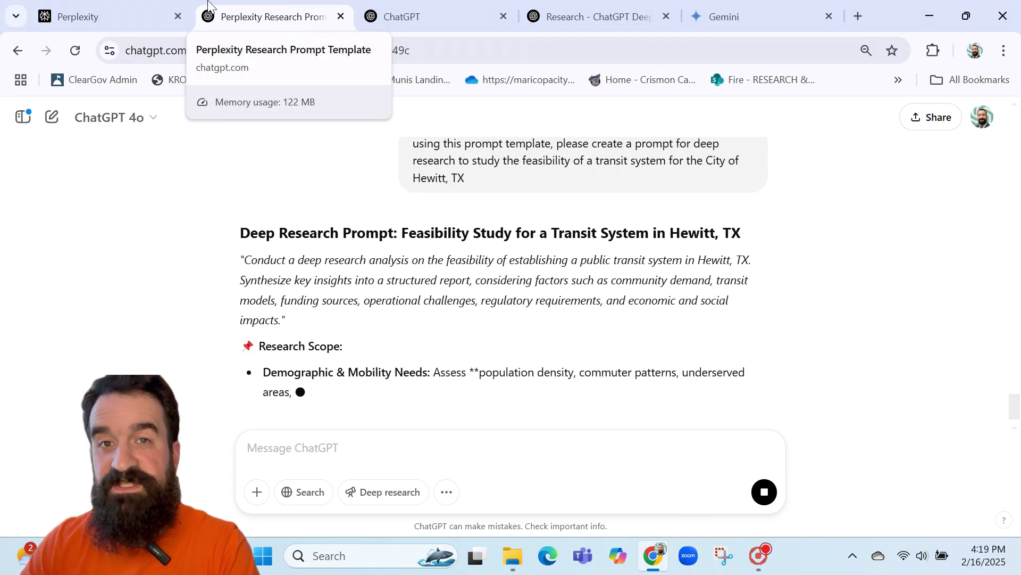
{"action": "left_click", "coordinate": [112, 21]}
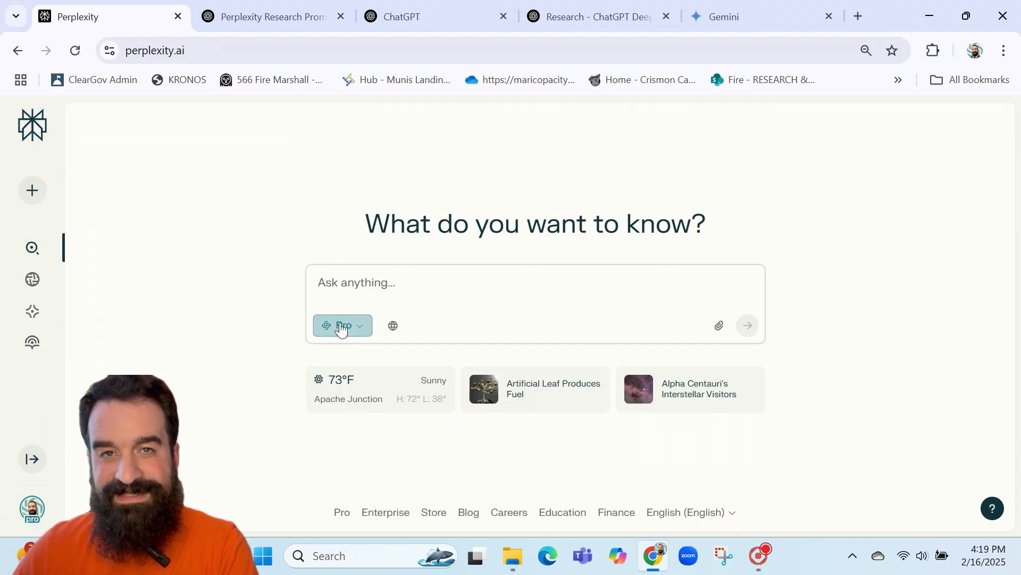
- Switch Perplexity's search mode to Deep Research and place Gemini beside it
{"action": "left_click", "coordinate": [341, 326]}
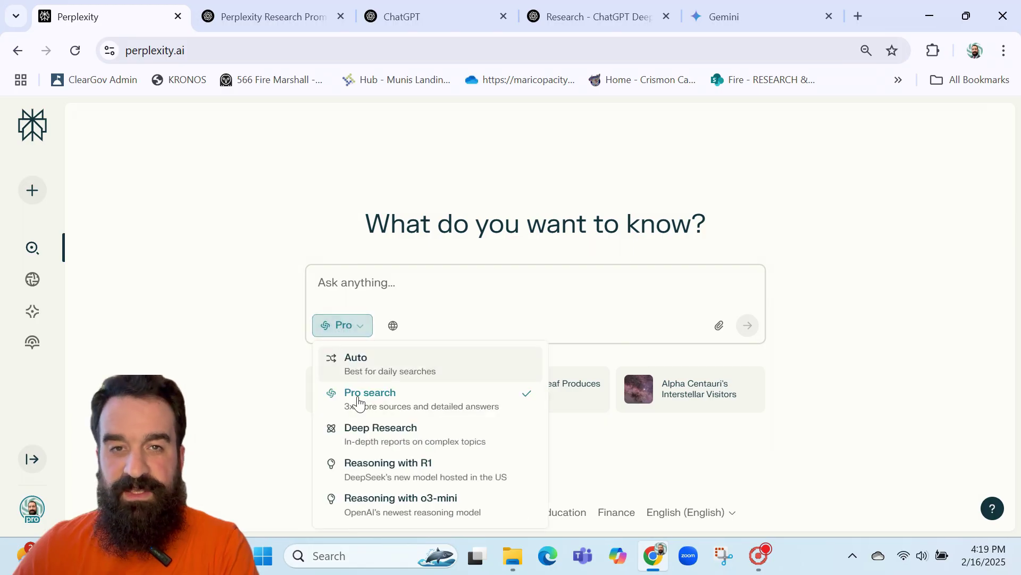
{"action": "left_click", "coordinate": [370, 438]}
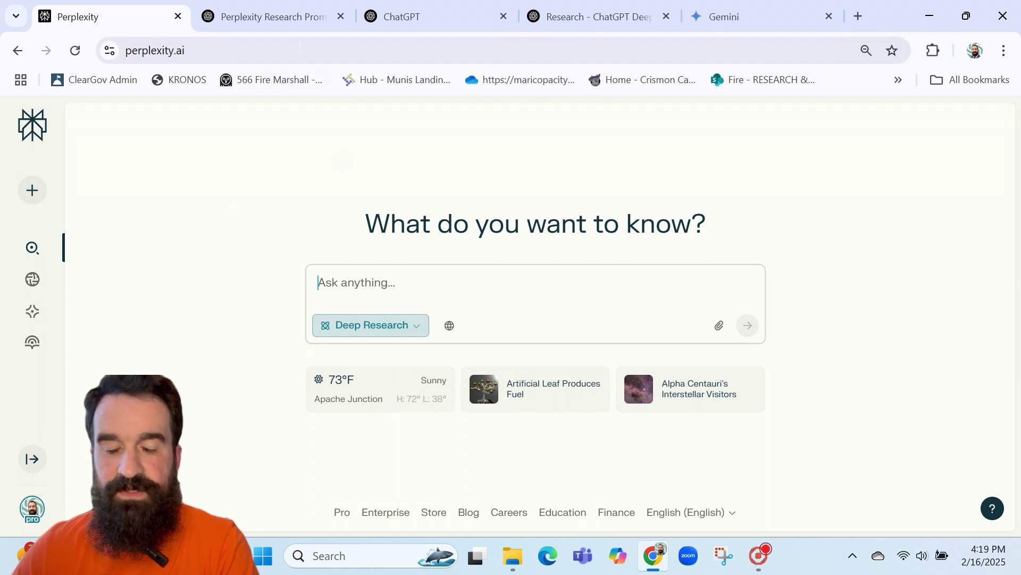
{"action": "left_click_drag", "start_coordinate": [742, 18], "coordinate": [245, 16]}
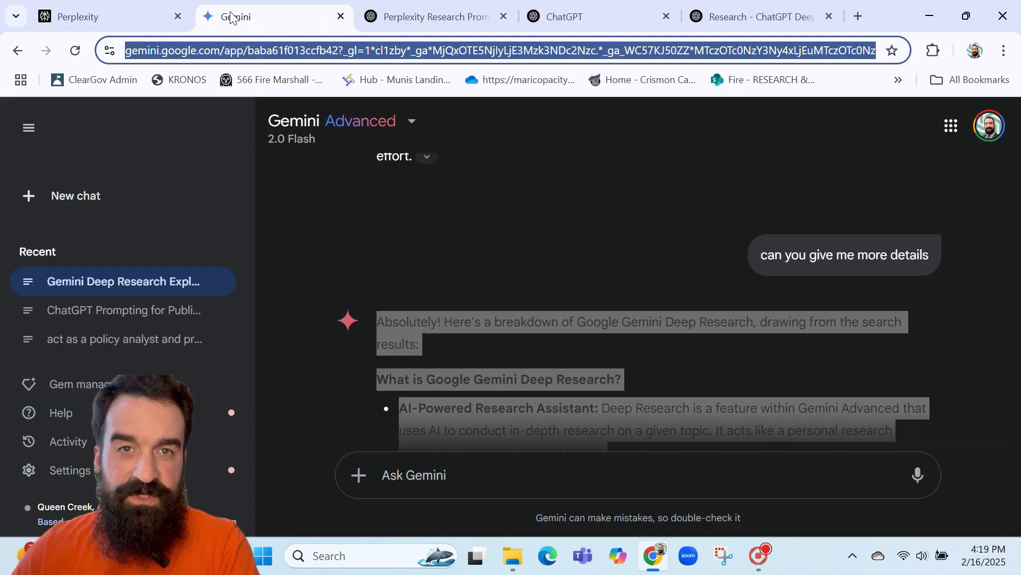
- Start a fresh Gemini chat on the 1.5 Pro with Deep Research model
{"action": "left_click", "coordinate": [71, 197]}
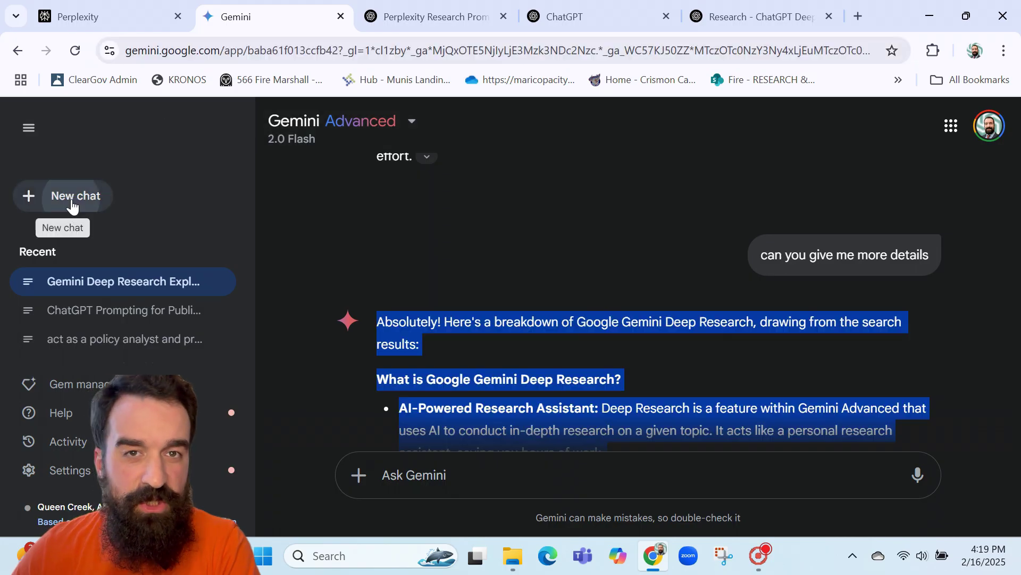
{"action": "left_click", "coordinate": [564, 468]}
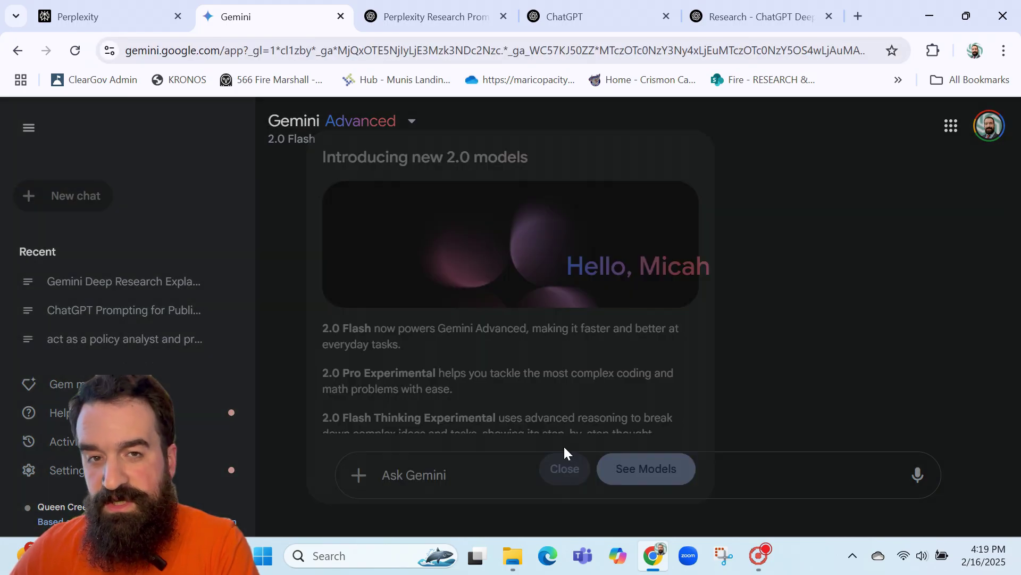
{"action": "left_click", "coordinate": [369, 133]}
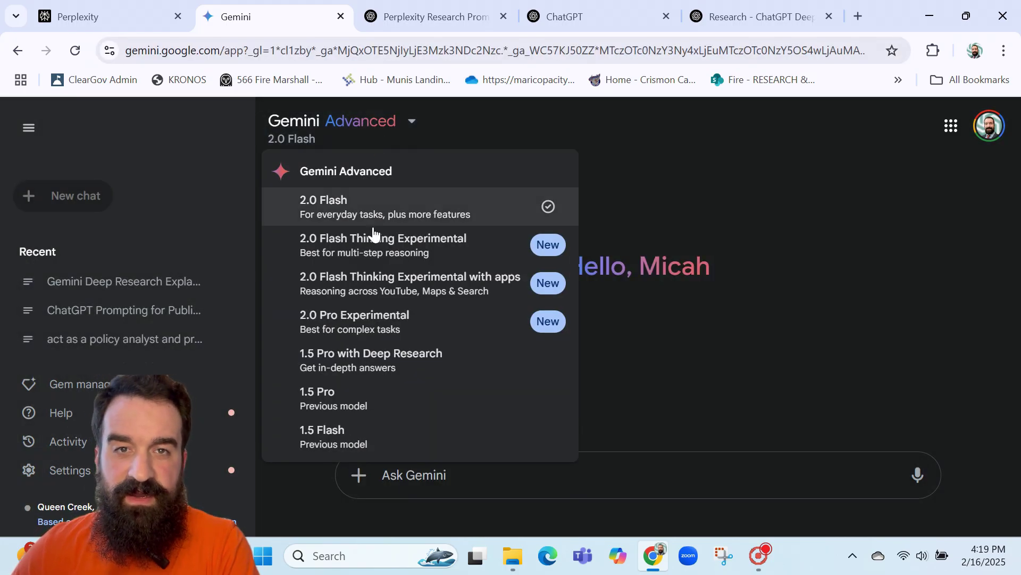
{"action": "left_click", "coordinate": [357, 368]}
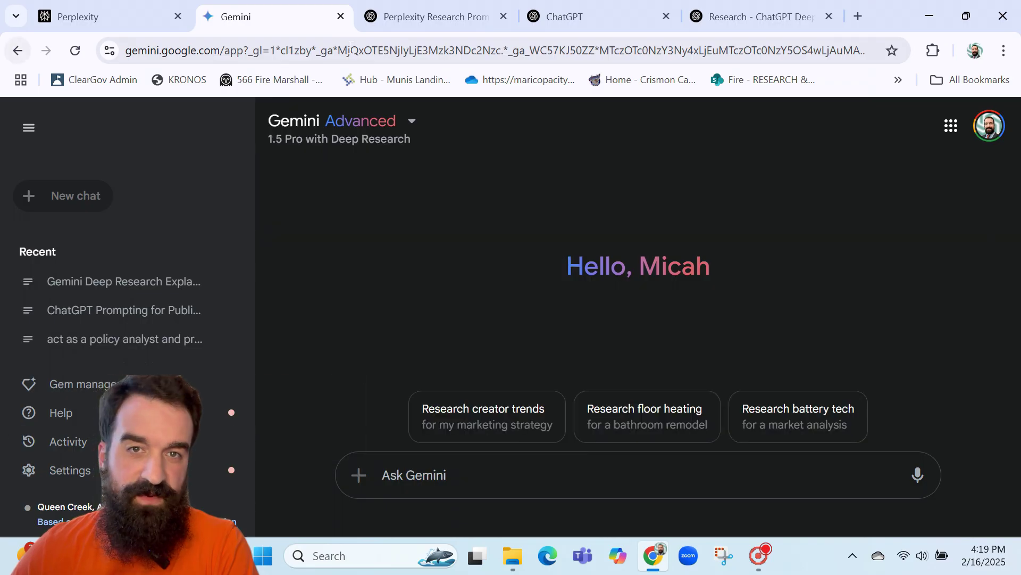
{"action": "left_click", "coordinate": [564, 17]}
- Review the Hewitt transit prompts, then open ChatGPT in a new browser tab
{"action": "left_click", "coordinate": [434, 17]}
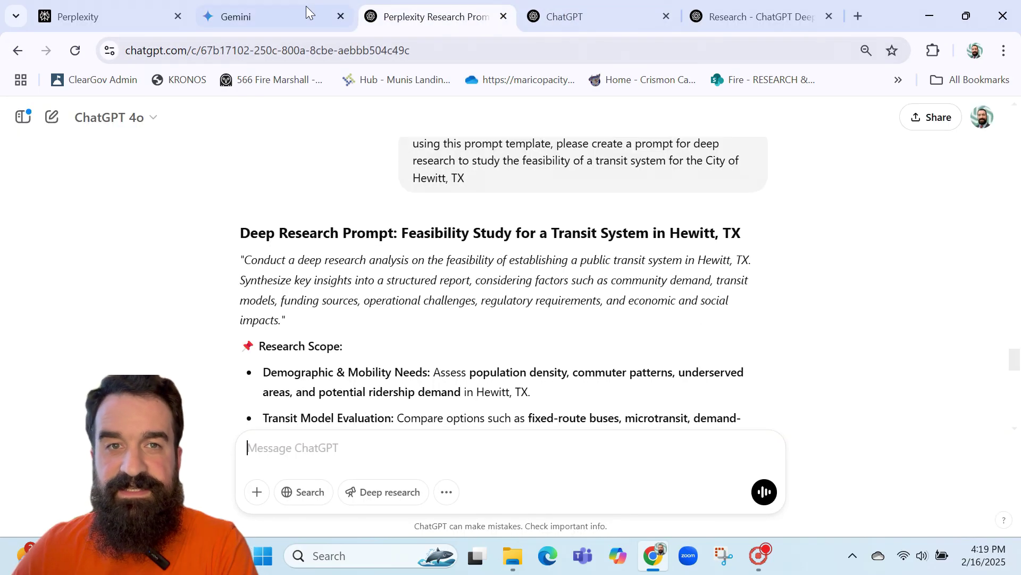
{"action": "left_click", "coordinate": [773, 22]}
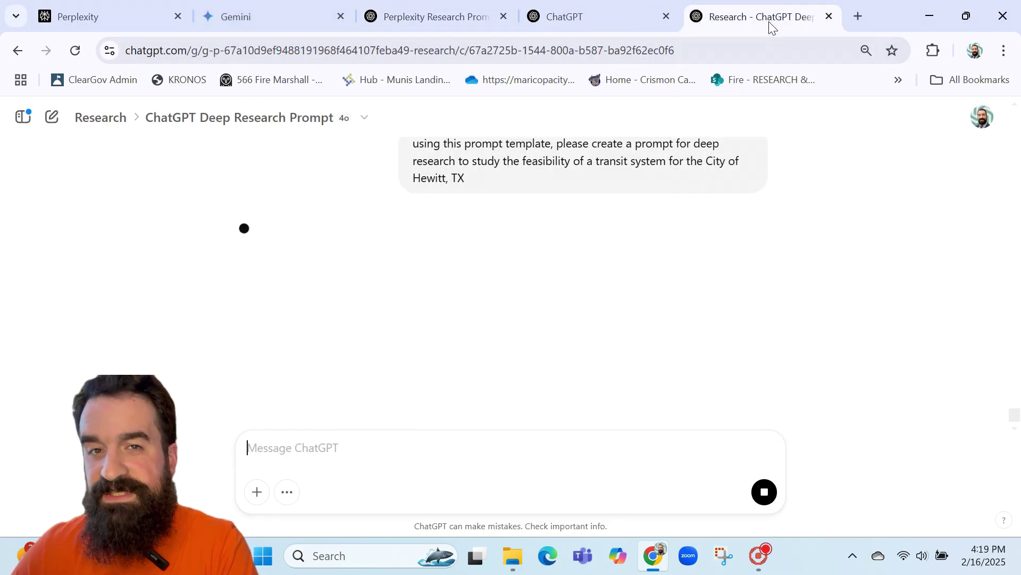
{"action": "left_click", "coordinate": [857, 17]}
{"action": "left_click", "coordinate": [576, 302]}
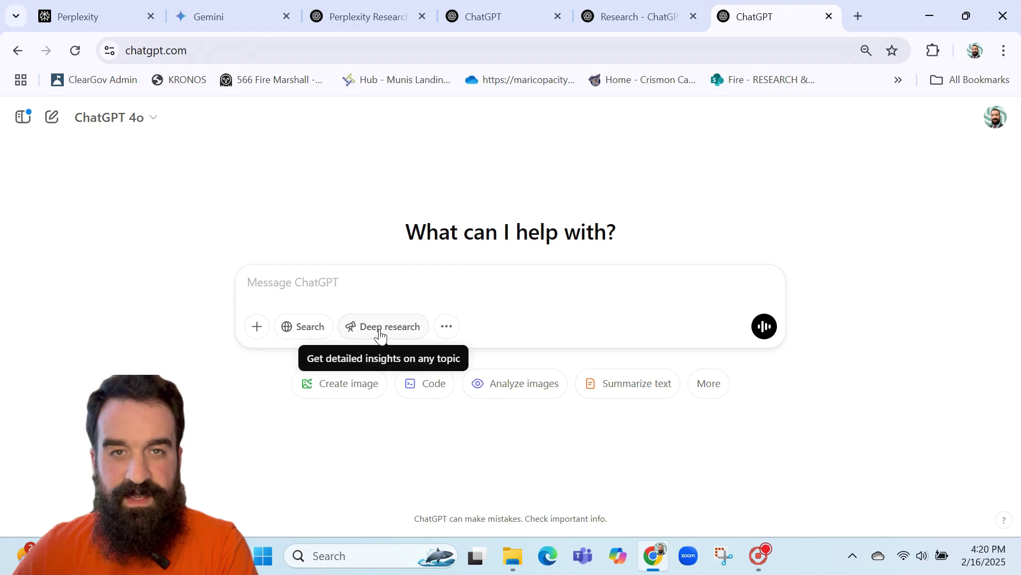
- Set the new chat to o1 with Deep research on and dock it beside Gemini
{"action": "left_click", "coordinate": [131, 116]}
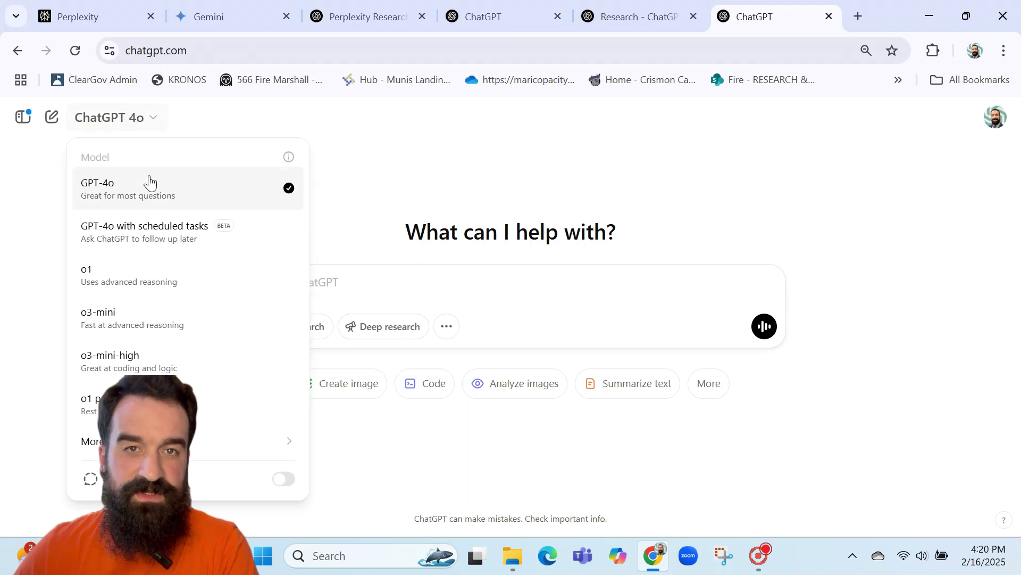
{"action": "left_click", "coordinate": [140, 290]}
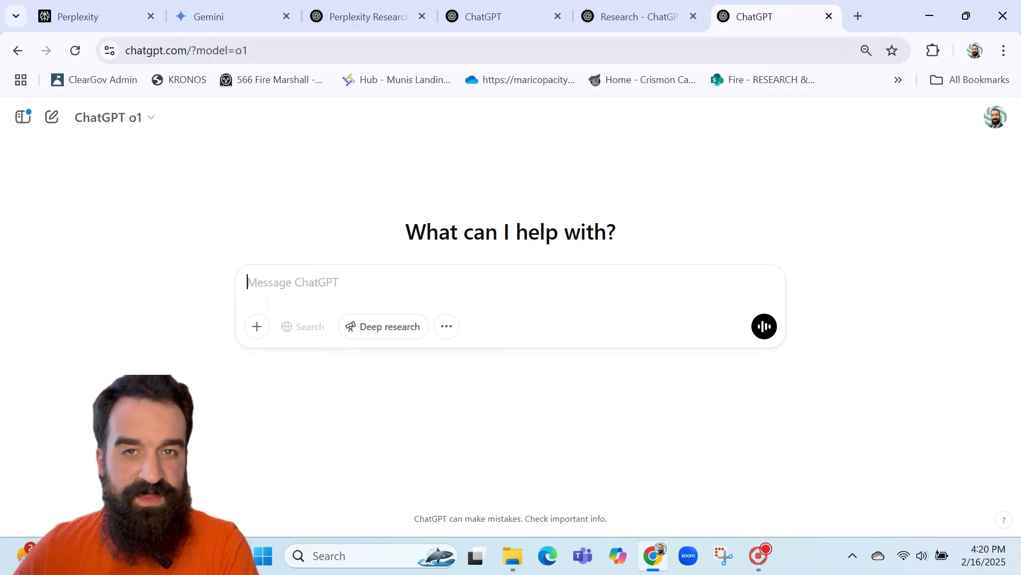
{"action": "left_click", "coordinate": [382, 326]}
{"action": "left_click_drag", "start_coordinate": [756, 24], "coordinate": [330, 33]}
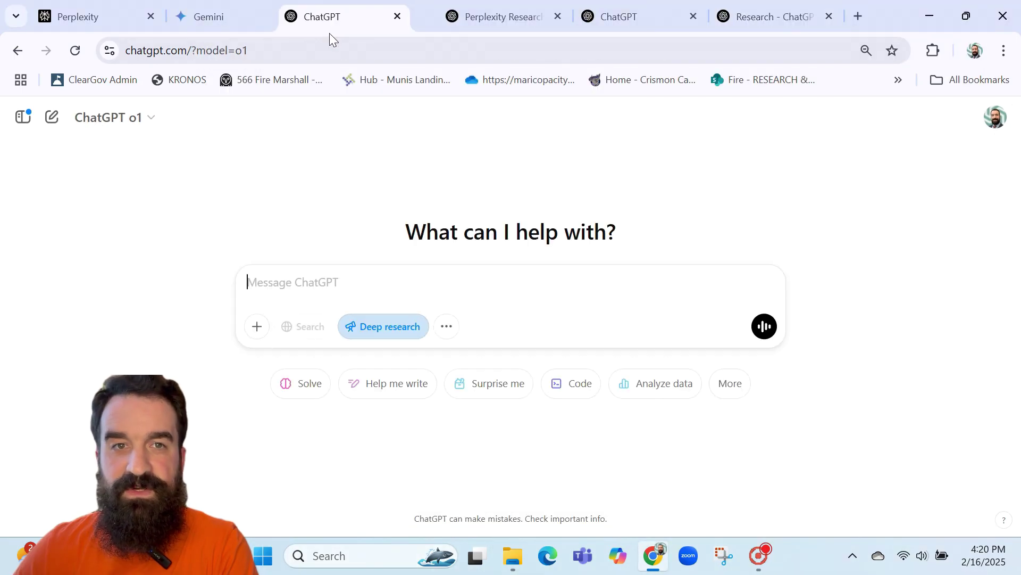
{"action": "left_click", "coordinate": [782, 16]}
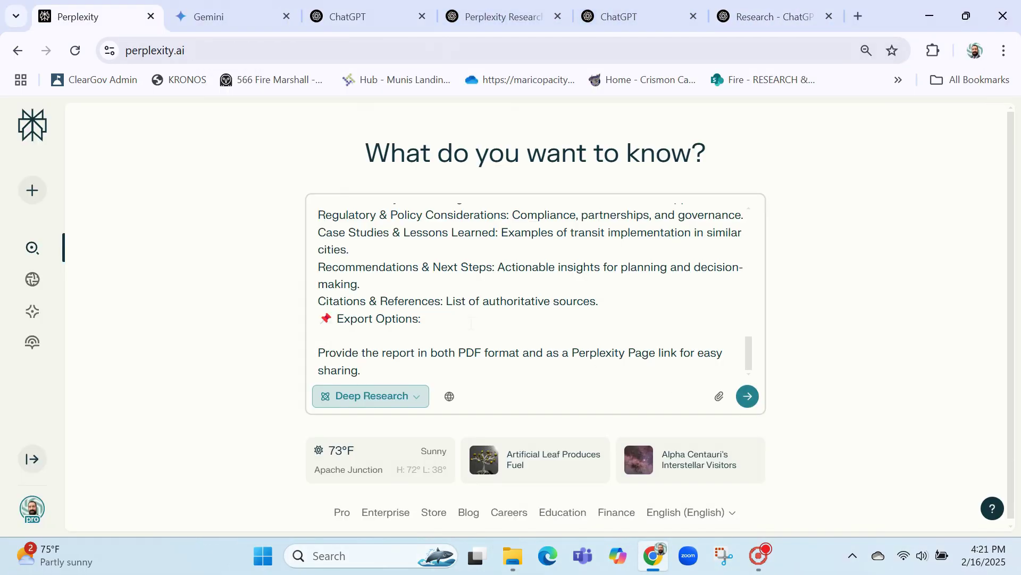
- Remove the Export Options line and submit the Hewitt transit prompt as a Deep Research query
{"action": "left_click_drag", "start_coordinate": [471, 323], "coordinate": [287, 318]}
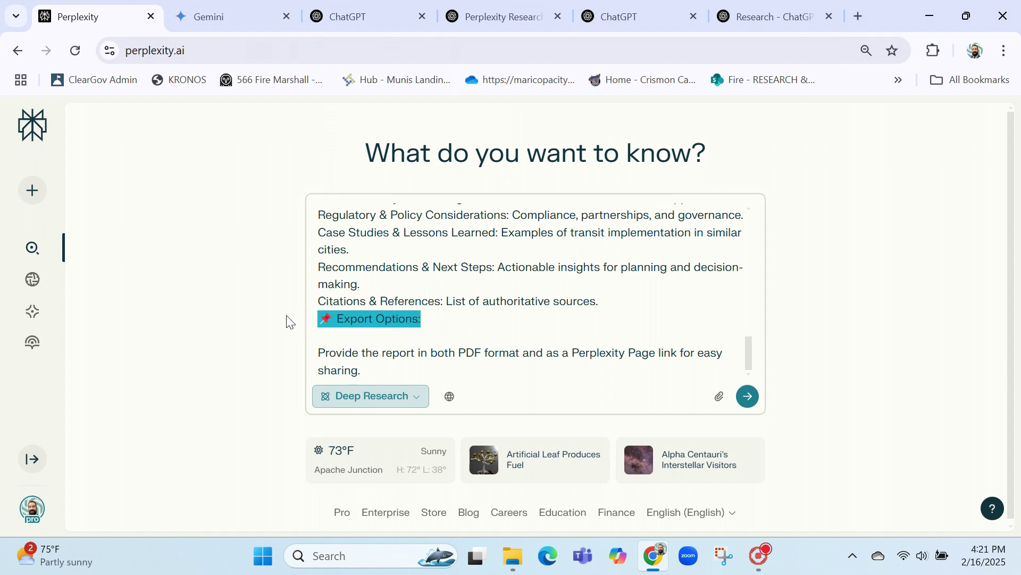
{"action": "key", "text": "BackSpace"}
{"action": "key", "text": "BackSpace"}
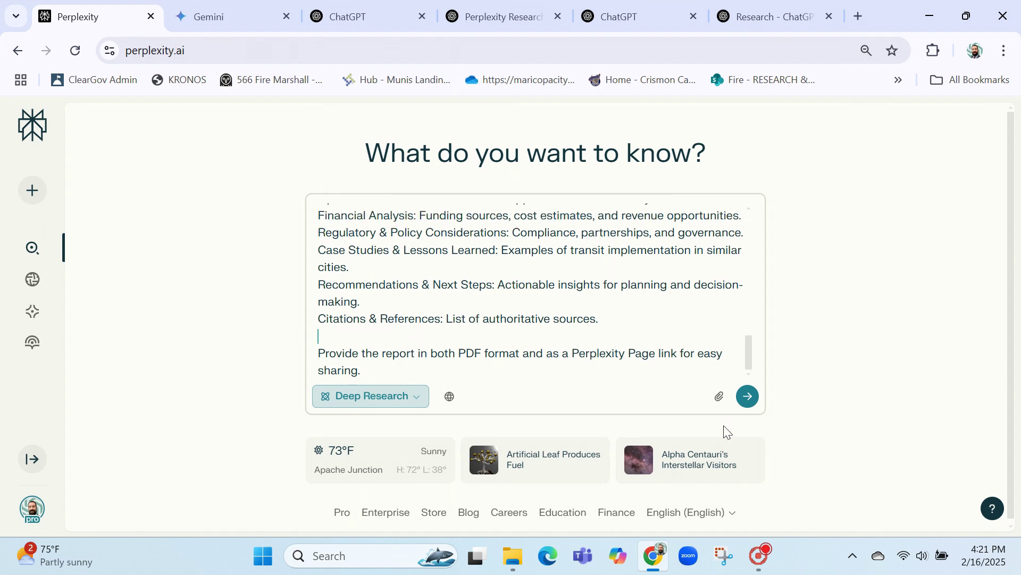
{"action": "left_click", "coordinate": [749, 397]}
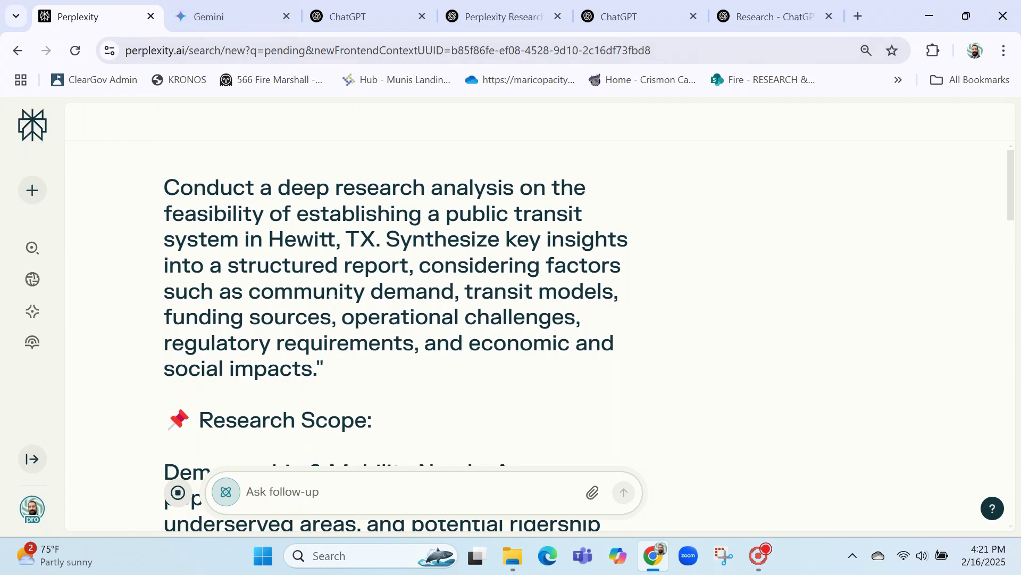
{"action": "scroll", "coordinate": [326, 292], "scroll_direction": "down", "scroll_amount": 10}
{"action": "scroll", "coordinate": [326, 291], "scroll_direction": "down", "scroll_amount": 5}
{"action": "left_click", "coordinate": [207, 16]}
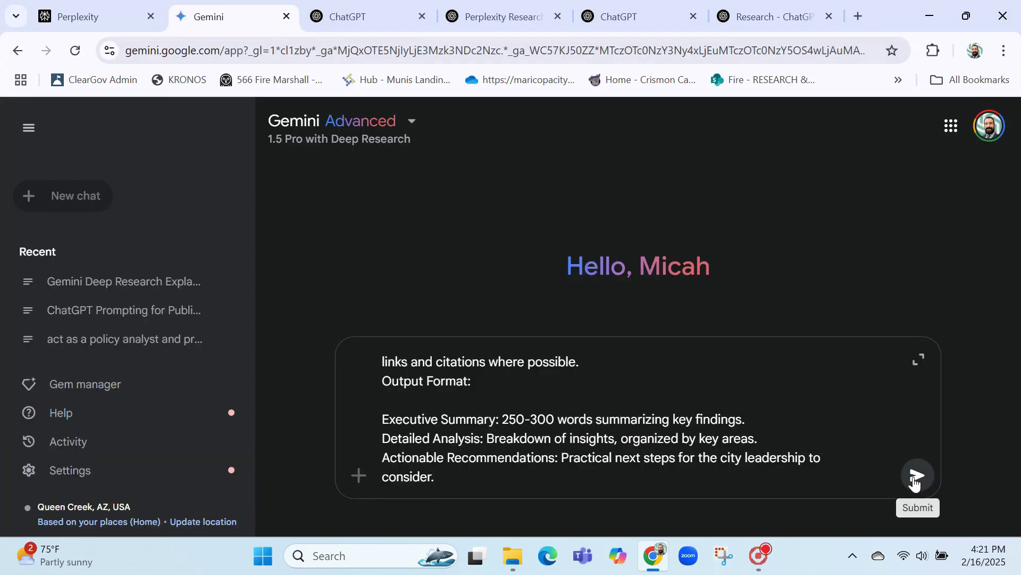
- Submit the Hewitt transit prompt in Gemini and send it as ChatGPT's o1 deep research request
{"action": "left_click", "coordinate": [915, 483]}
{"action": "left_click", "coordinate": [355, 18]}
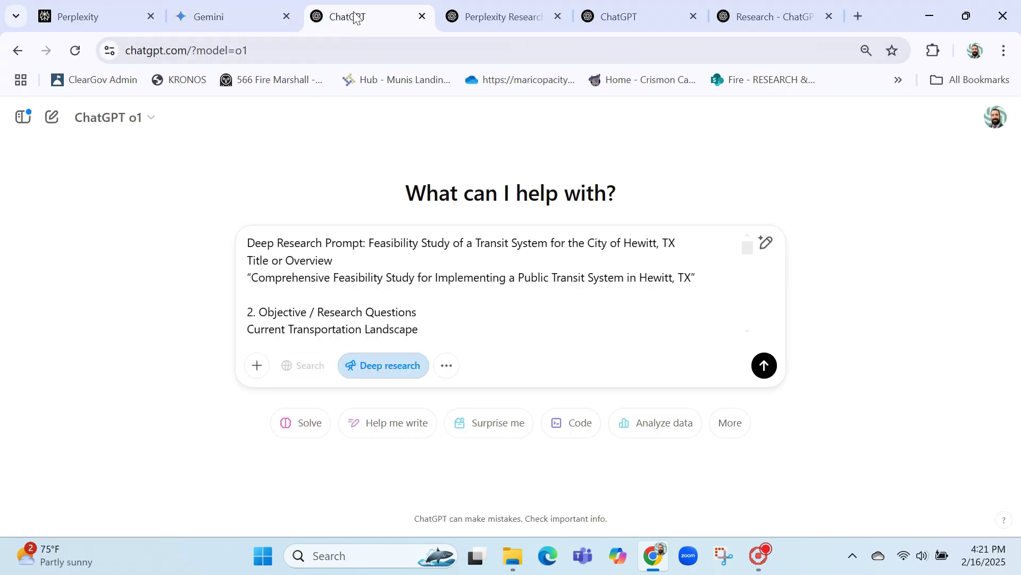
{"action": "left_click", "coordinate": [771, 371]}
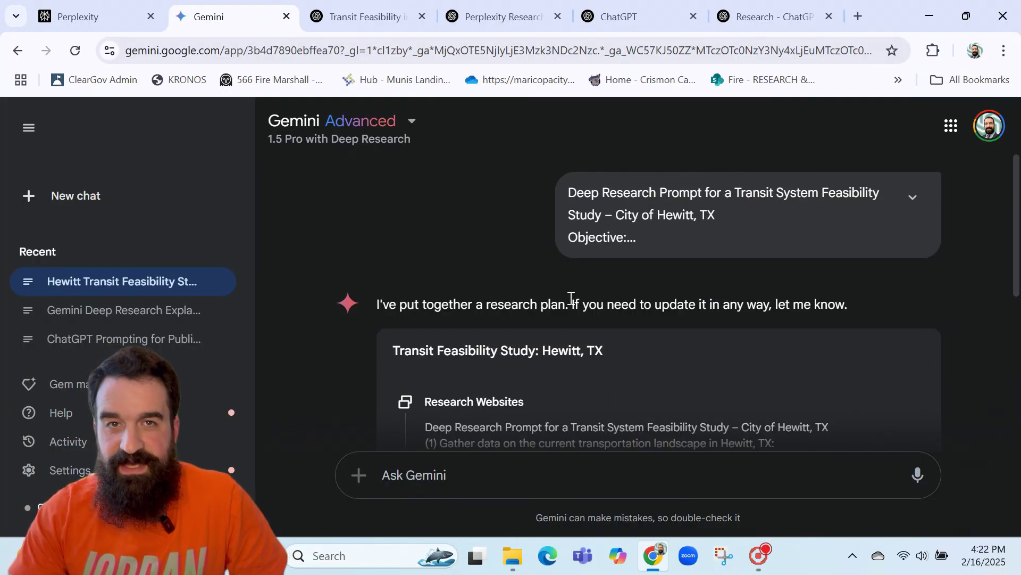
- Start Gemini's deep research on the 'Transit Feasibility Study: Hewitt, TX' plan
{"action": "scroll", "coordinate": [465, 289], "scroll_direction": "down", "scroll_amount": 6}
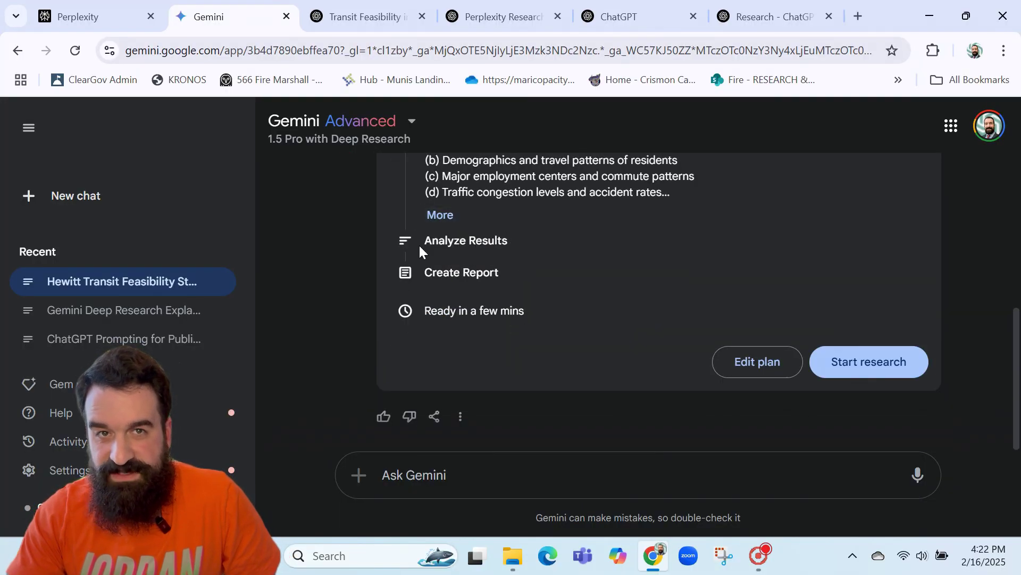
{"action": "scroll", "coordinate": [452, 242], "scroll_direction": "up", "scroll_amount": 2}
{"action": "scroll", "coordinate": [477, 263], "scroll_direction": "down", "scroll_amount": 1}
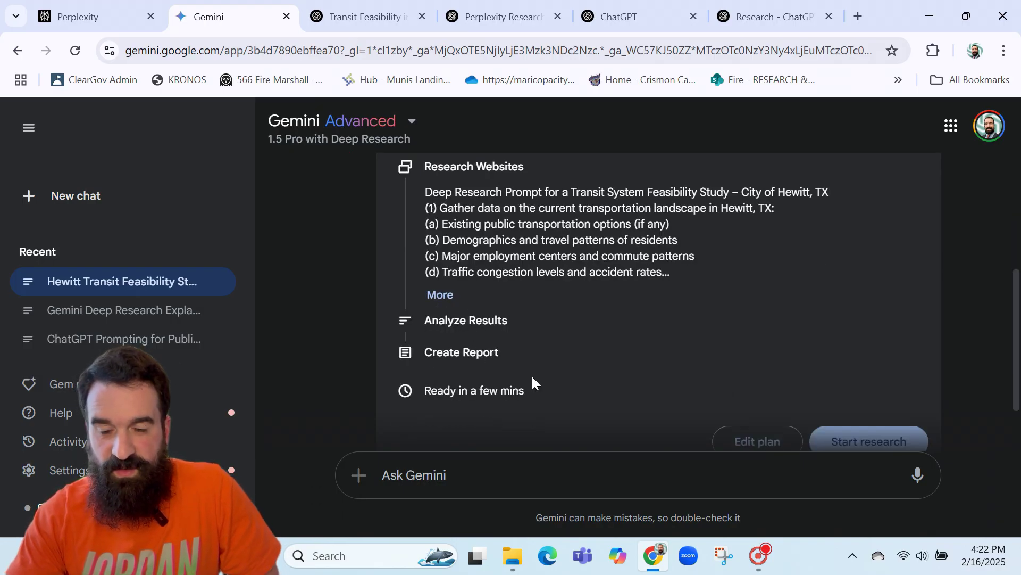
{"action": "scroll", "coordinate": [538, 338], "scroll_direction": "down", "scroll_amount": 1}
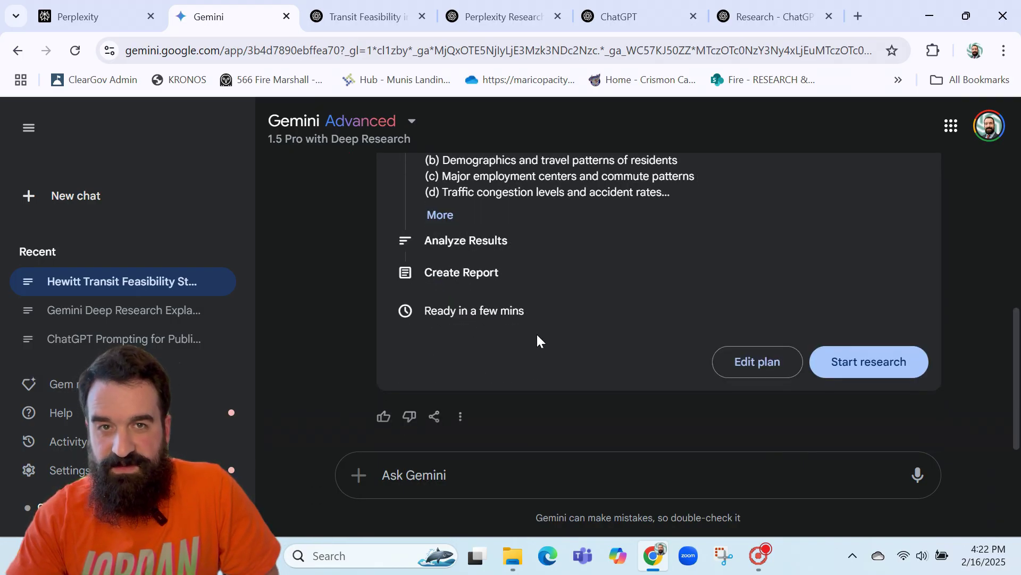
{"action": "left_click", "coordinate": [840, 371]}
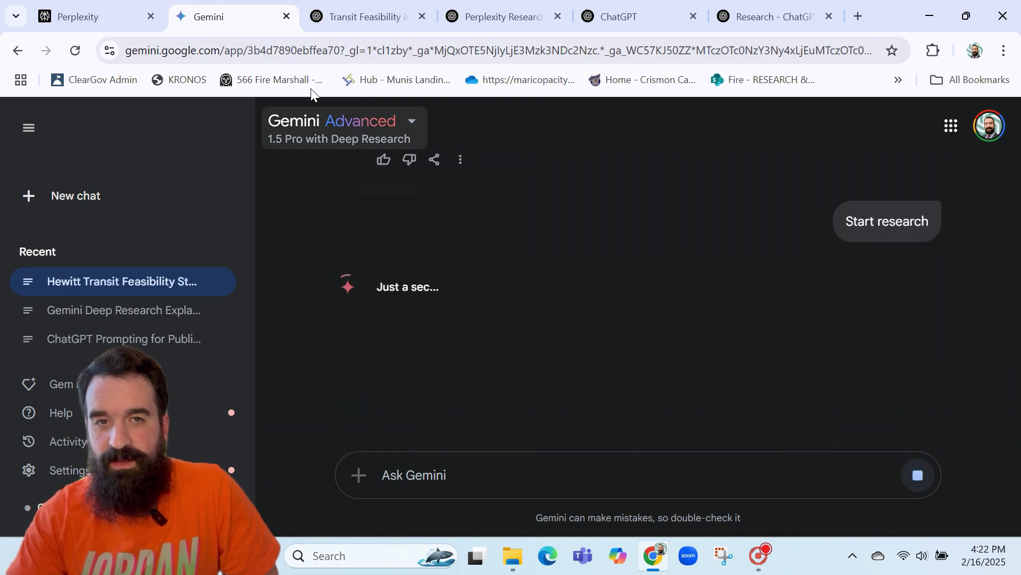
{"action": "left_click", "coordinate": [375, 15]}
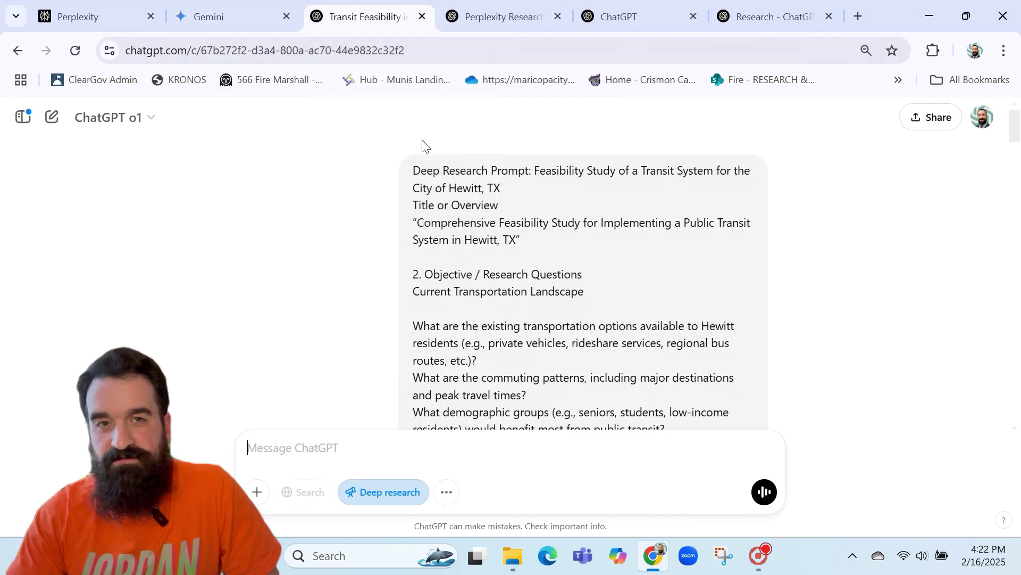
- Reply 'sounds' to ChatGPT's clarifying questions so the Hewitt transit deep research begins
{"action": "scroll", "coordinate": [462, 264], "scroll_direction": "down", "scroll_amount": 20}
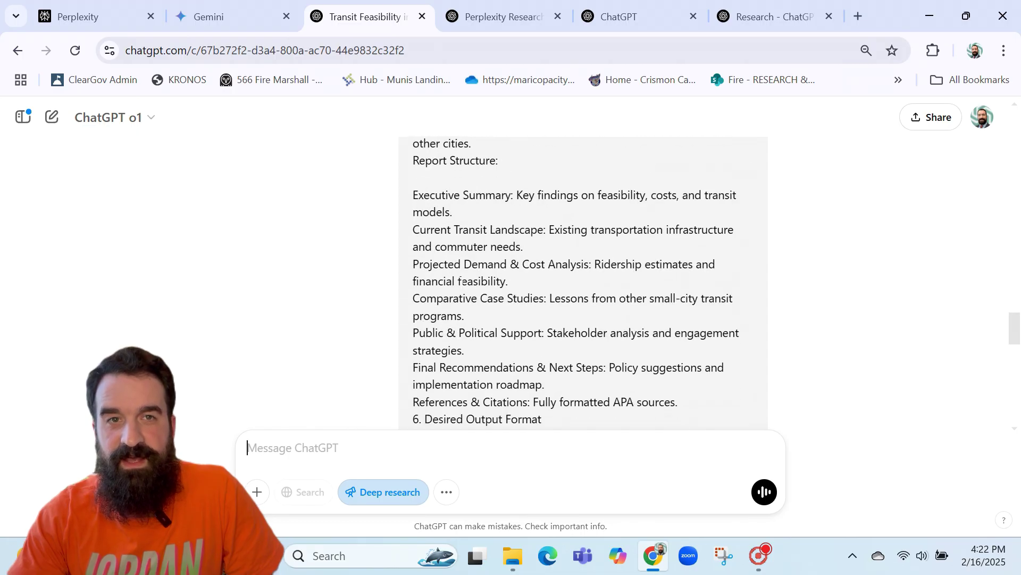
{"action": "scroll", "coordinate": [402, 238], "scroll_direction": "up", "scroll_amount": 2}
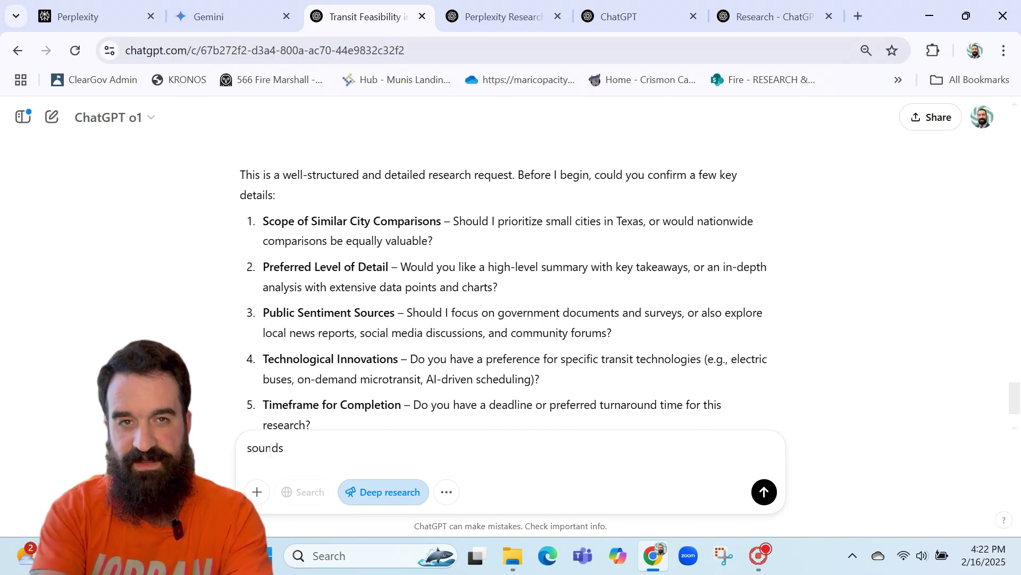
{"action": "left_click", "coordinate": [762, 501]}
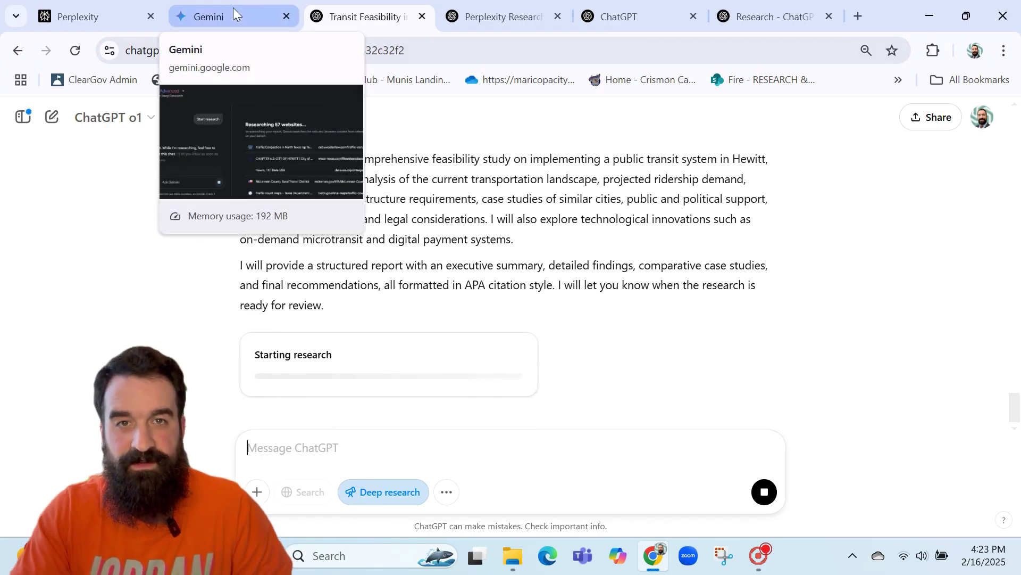
- Check the sources Gemini has gathered so far for the Hewitt transit research
{"action": "left_click", "coordinate": [234, 10]}
{"action": "scroll", "coordinate": [481, 244], "scroll_direction": "down", "scroll_amount": 3}
{"action": "scroll", "coordinate": [478, 264], "scroll_direction": "up", "scroll_amount": 2}
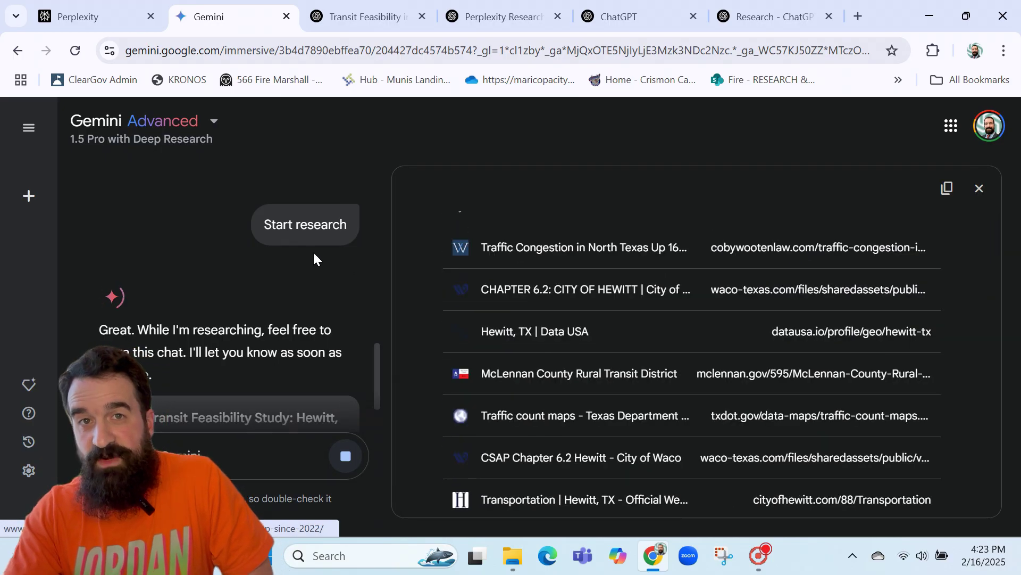
{"action": "scroll", "coordinate": [313, 260], "scroll_direction": "down", "scroll_amount": 2}
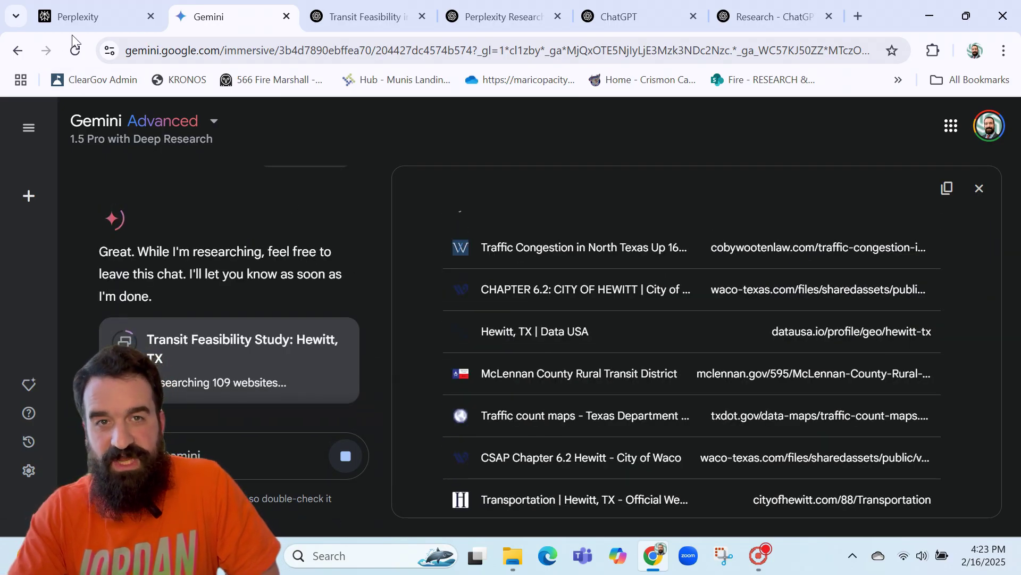
- Check Perplexity's Deep Research progress at 27 sources on Hewitt demographics and commuting
{"action": "left_click", "coordinate": [106, 21]}
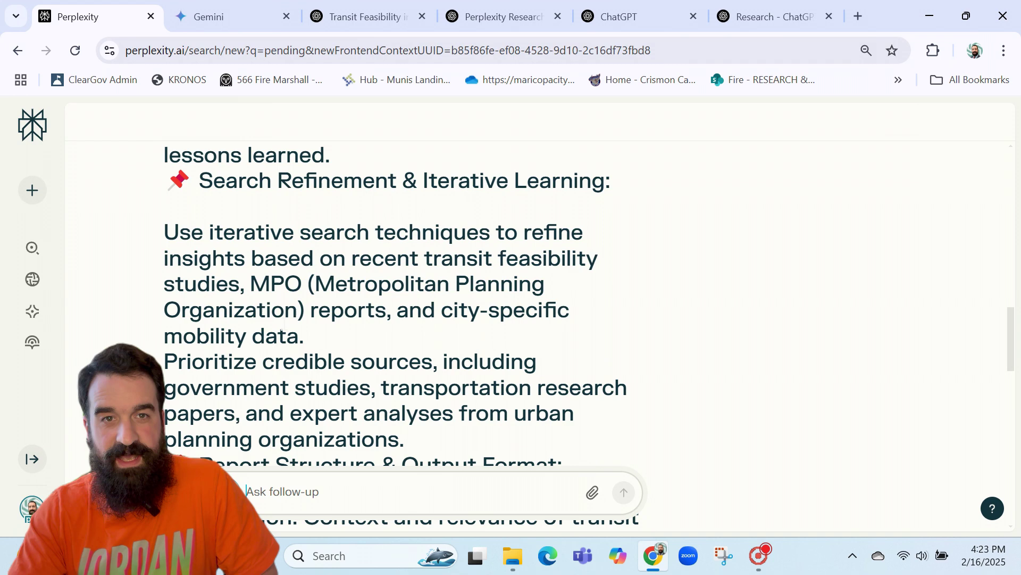
{"action": "scroll", "coordinate": [447, 413], "scroll_direction": "down", "scroll_amount": 10}
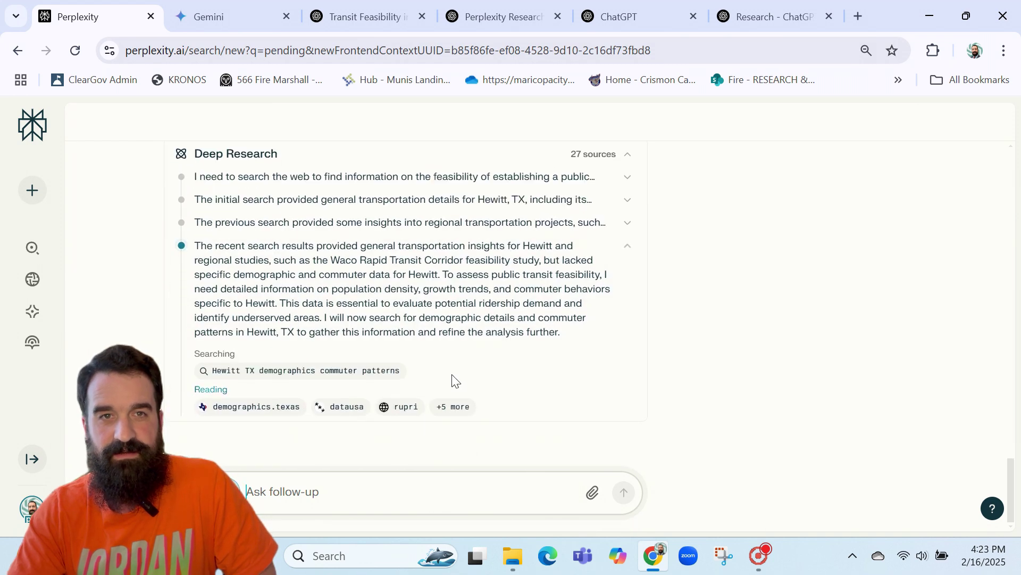
{"action": "left_click", "coordinate": [626, 13]}
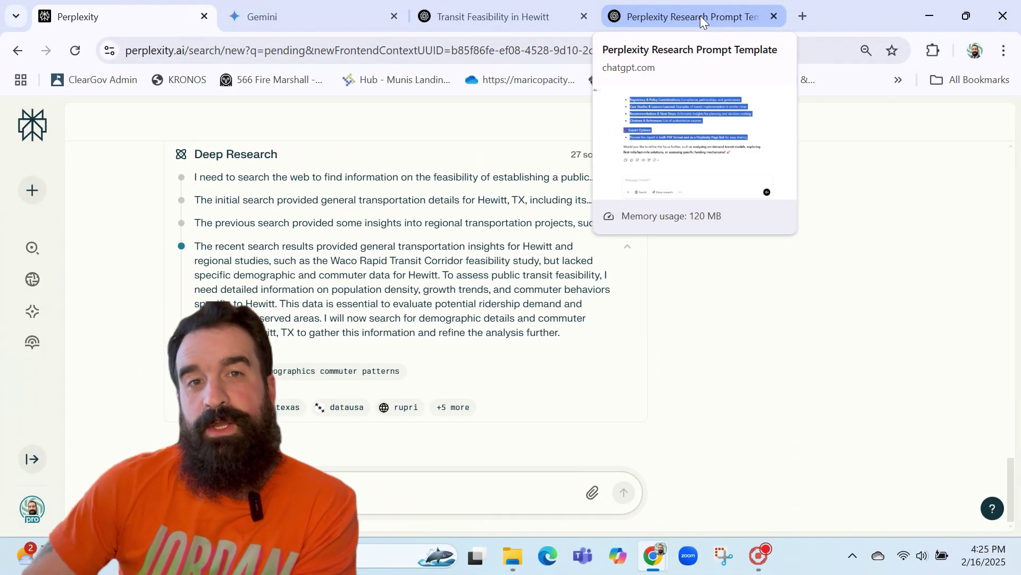
- Close the two leftover prompt-template ChatGPT conversations and review the 14-source research activity log
{"action": "left_click", "coordinate": [700, 15]}
{"action": "left_click", "coordinate": [774, 16]}
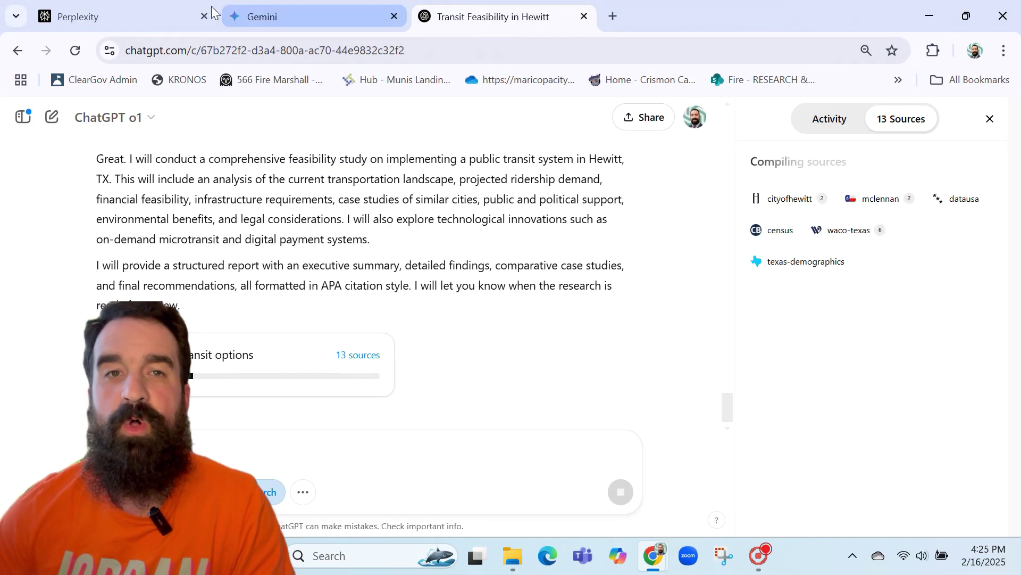
{"action": "scroll", "coordinate": [360, 247], "scroll_direction": "up", "scroll_amount": 1}
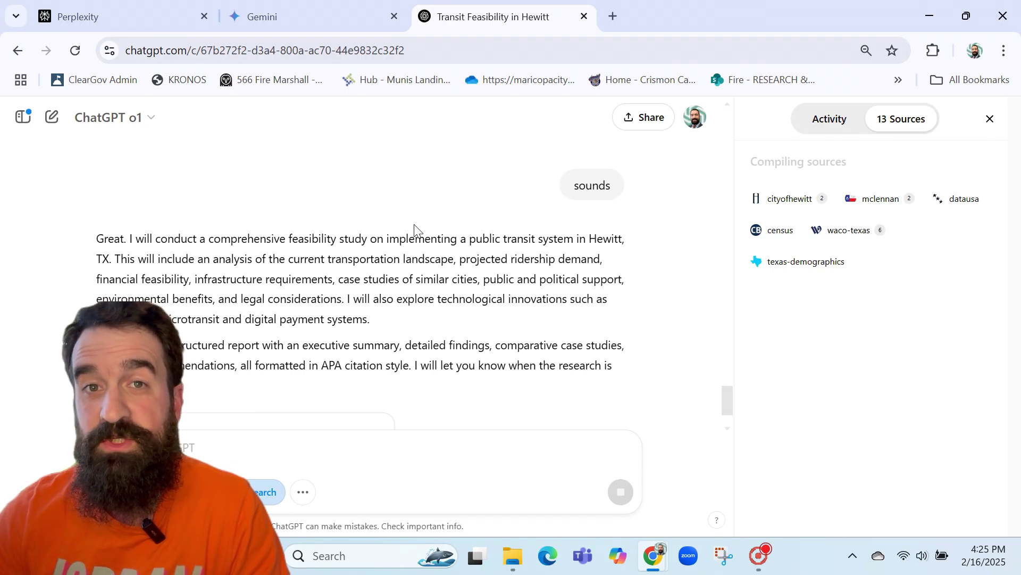
{"action": "scroll", "coordinate": [478, 212], "scroll_direction": "down", "scroll_amount": 1}
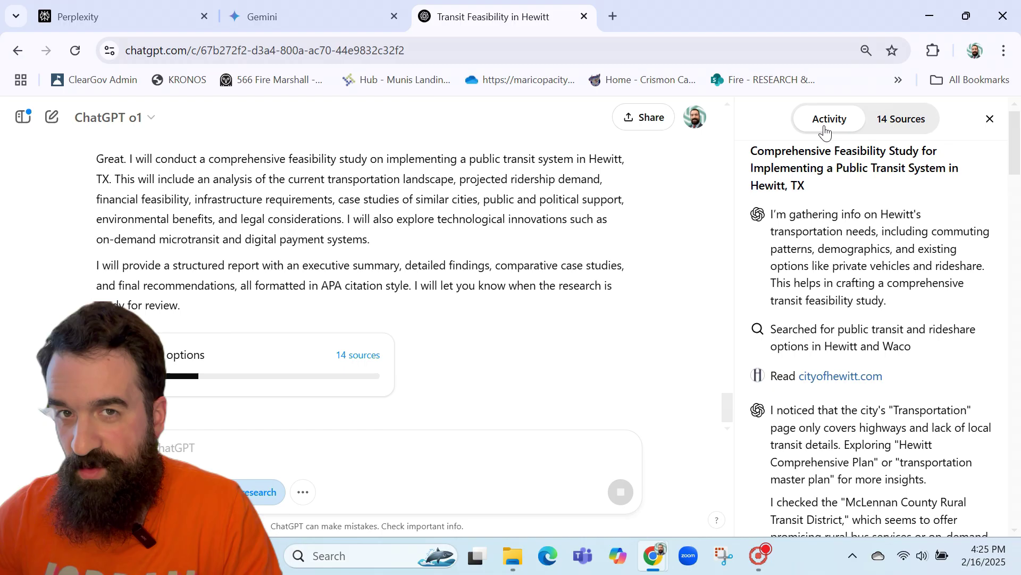
{"action": "scroll", "coordinate": [872, 319], "scroll_direction": "down", "scroll_amount": 12}
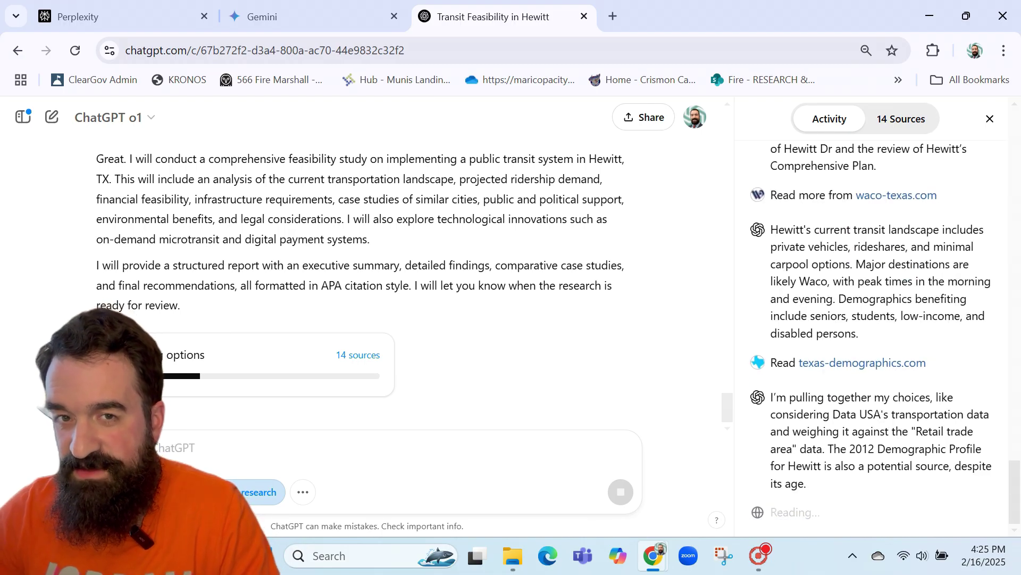
{"action": "key", "text": "ctrl+shift+Tab"}
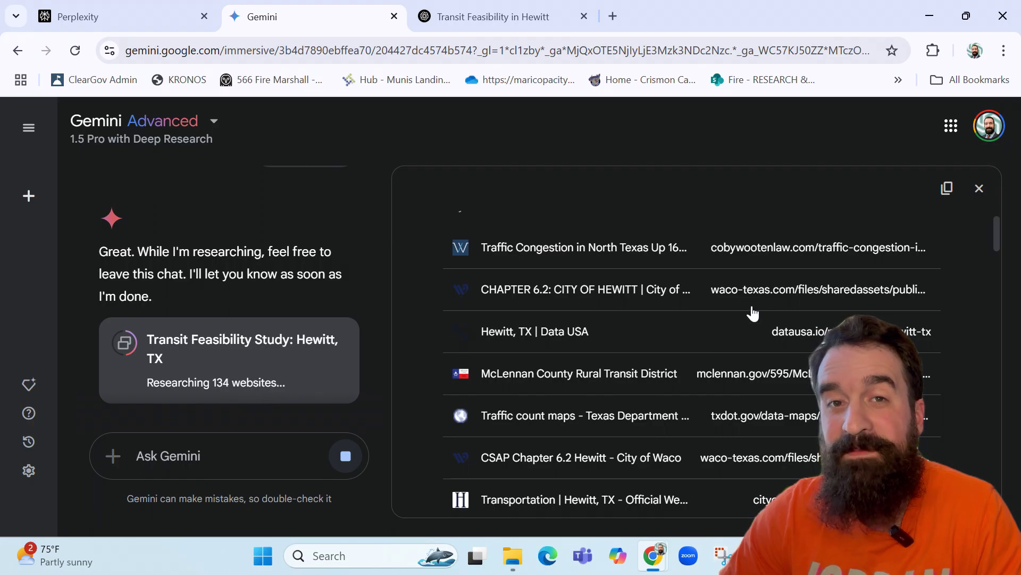
- Scroll to the bottom of Gemini's growing list of websites researched for Hewitt
{"action": "scroll", "coordinate": [732, 359], "scroll_direction": "down", "scroll_amount": 15}
{"action": "scroll", "coordinate": [585, 383], "scroll_direction": "down", "scroll_amount": 15}
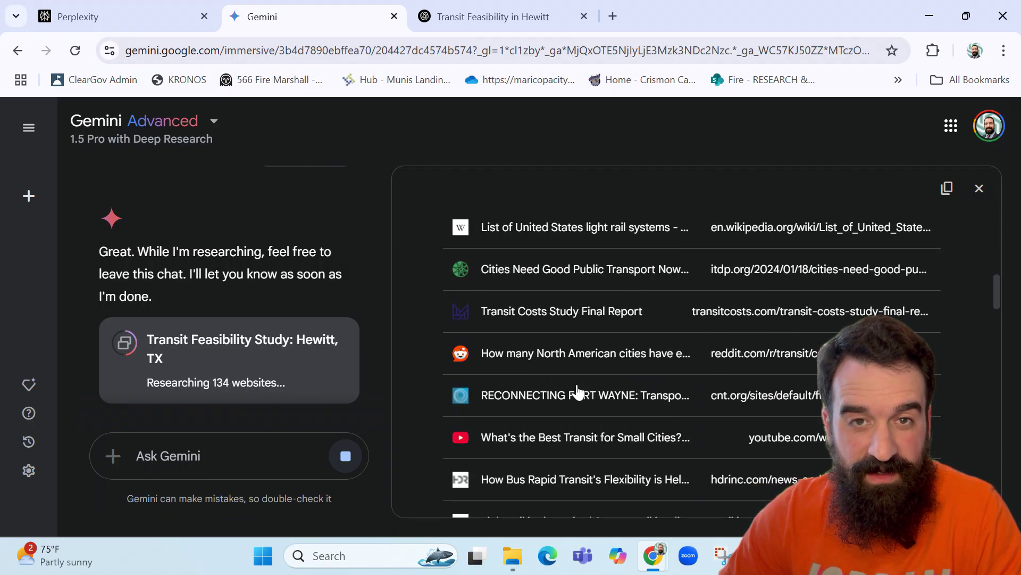
{"action": "scroll", "coordinate": [590, 351], "scroll_direction": "down", "scroll_amount": 15}
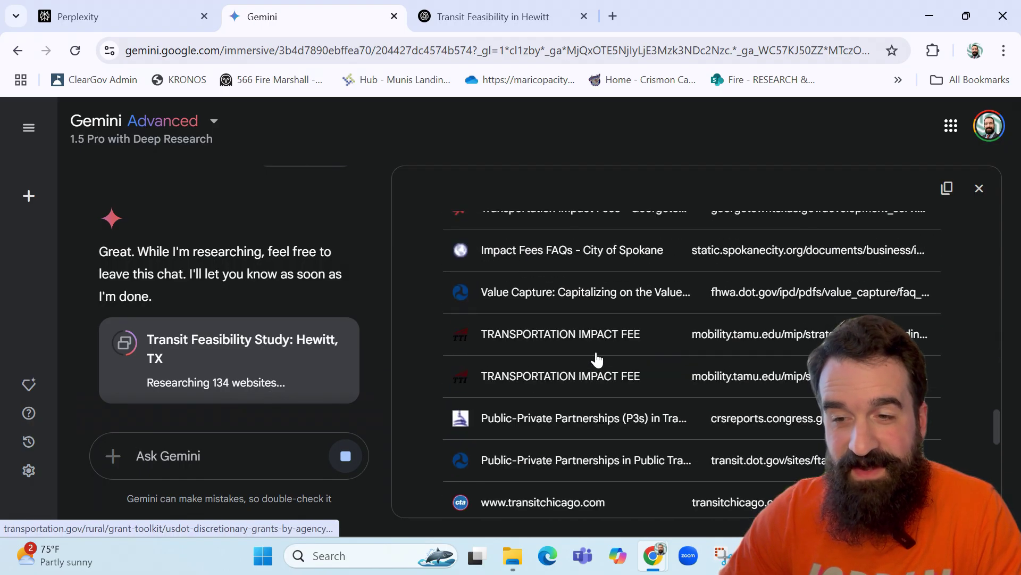
{"action": "left_click", "coordinate": [74, 17]}
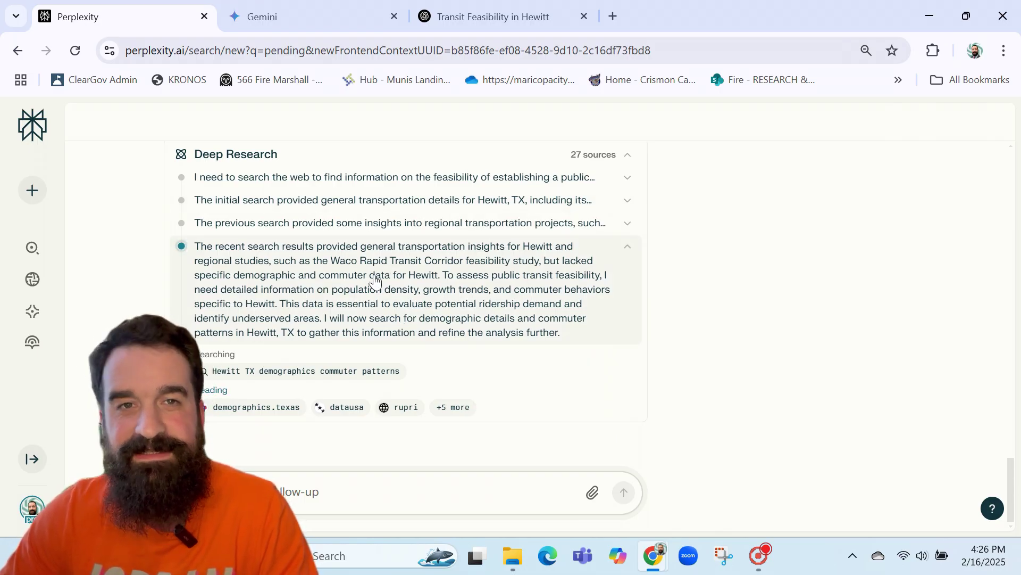
{"action": "scroll", "coordinate": [389, 347], "scroll_direction": "up", "scroll_amount": 10}
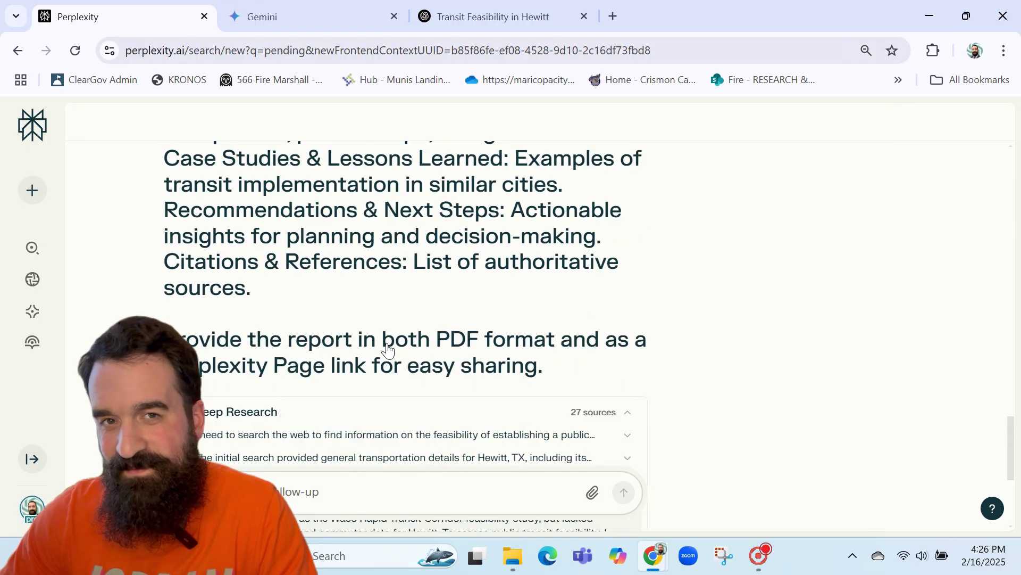
{"action": "scroll", "coordinate": [388, 347], "scroll_direction": "up", "scroll_amount": 10}
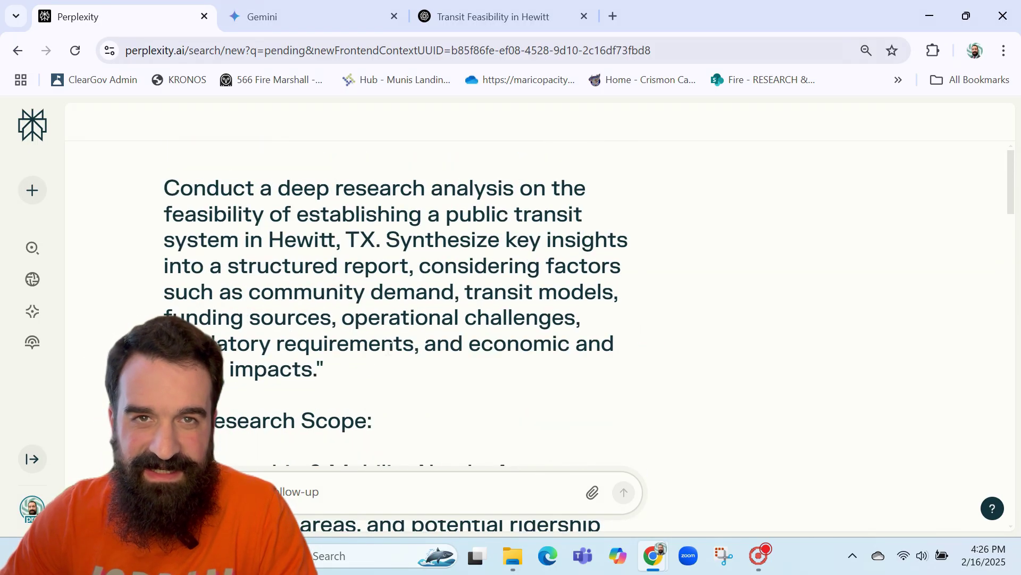
{"action": "scroll", "coordinate": [388, 345], "scroll_direction": "down", "scroll_amount": 10}
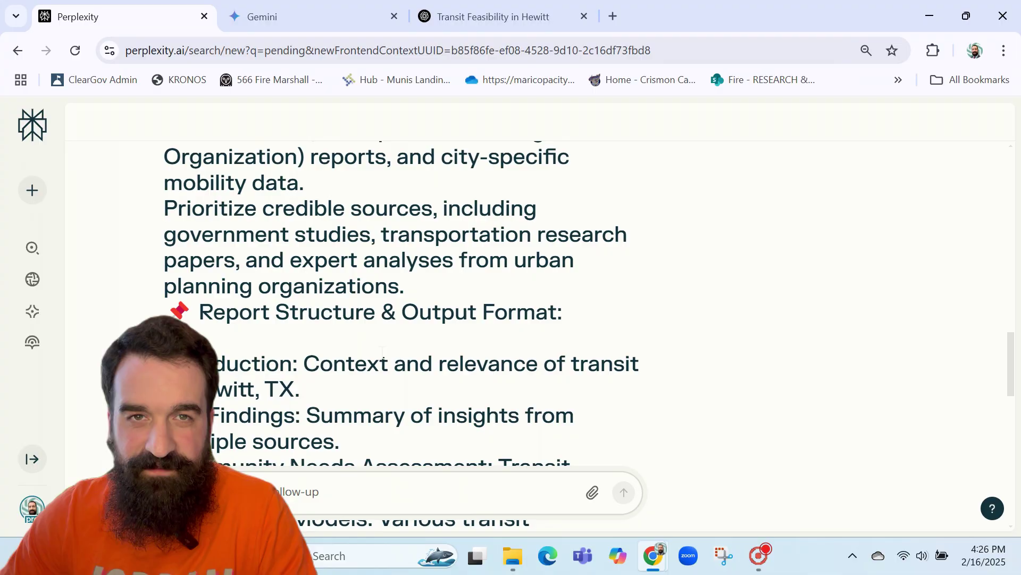
{"action": "scroll", "coordinate": [382, 352], "scroll_direction": "down", "scroll_amount": 5}
{"action": "scroll", "coordinate": [381, 352], "scroll_direction": "down", "scroll_amount": 8}
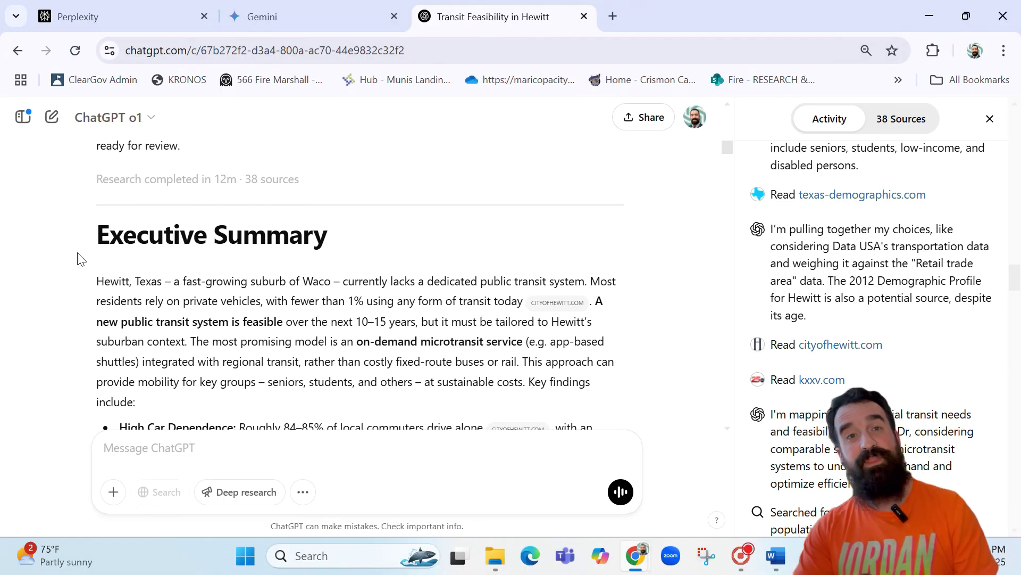
- Select and copy ChatGPT's Hewitt report from Executive Summary through the References
{"action": "scroll", "coordinate": [427, 325], "scroll_direction": "down", "scroll_amount": 5}
{"action": "left_click_drag", "start_coordinate": [426, 326], "coordinate": [439, 409]}
{"action": "scroll", "coordinate": [410, 319], "scroll_direction": "down", "scroll_amount": 15}
{"action": "scroll", "coordinate": [418, 325], "scroll_direction": "down", "scroll_amount": 15}
{"action": "scroll", "coordinate": [425, 367], "scroll_direction": "down", "scroll_amount": 15}
{"action": "scroll", "coordinate": [421, 345], "scroll_direction": "down", "scroll_amount": 15}
{"action": "scroll", "coordinate": [420, 371], "scroll_direction": "down", "scroll_amount": 15}
{"action": "scroll", "coordinate": [435, 381], "scroll_direction": "down", "scroll_amount": 15}
{"action": "scroll", "coordinate": [434, 385], "scroll_direction": "down", "scroll_amount": 15}
{"action": "scroll", "coordinate": [440, 381], "scroll_direction": "down", "scroll_amount": 15}
{"action": "scroll", "coordinate": [439, 405], "scroll_direction": "down", "scroll_amount": 15}
{"action": "scroll", "coordinate": [439, 409], "scroll_direction": "down", "scroll_amount": 15}
{"action": "scroll", "coordinate": [440, 411], "scroll_direction": "down", "scroll_amount": 15}
{"action": "scroll", "coordinate": [439, 410], "scroll_direction": "down", "scroll_amount": 10}
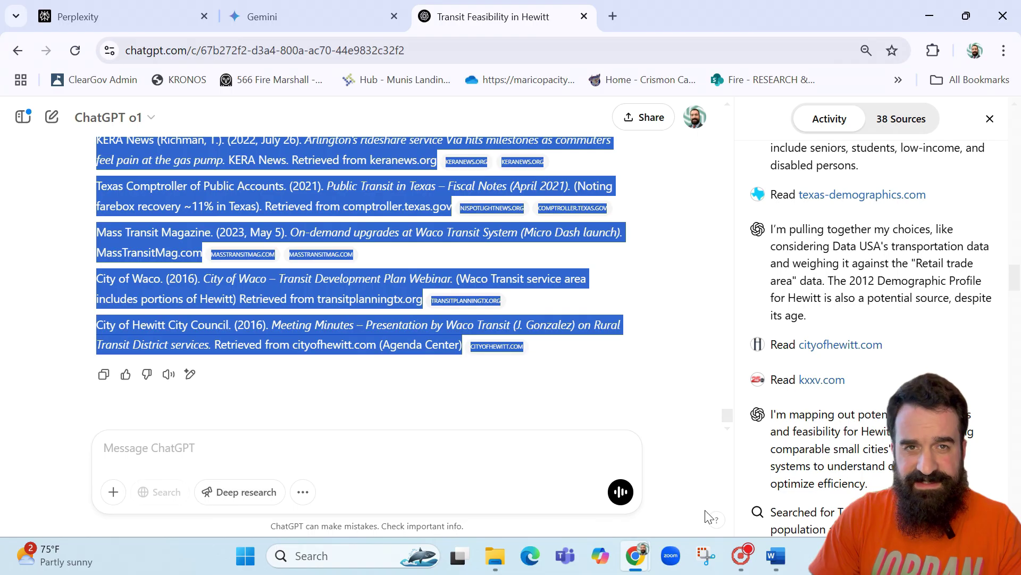
{"action": "left_click", "coordinate": [776, 556]}
- Paste ChatGPT's Hewitt report into Word and select its body text above the References
{"action": "key", "text": "ctrl+v"}
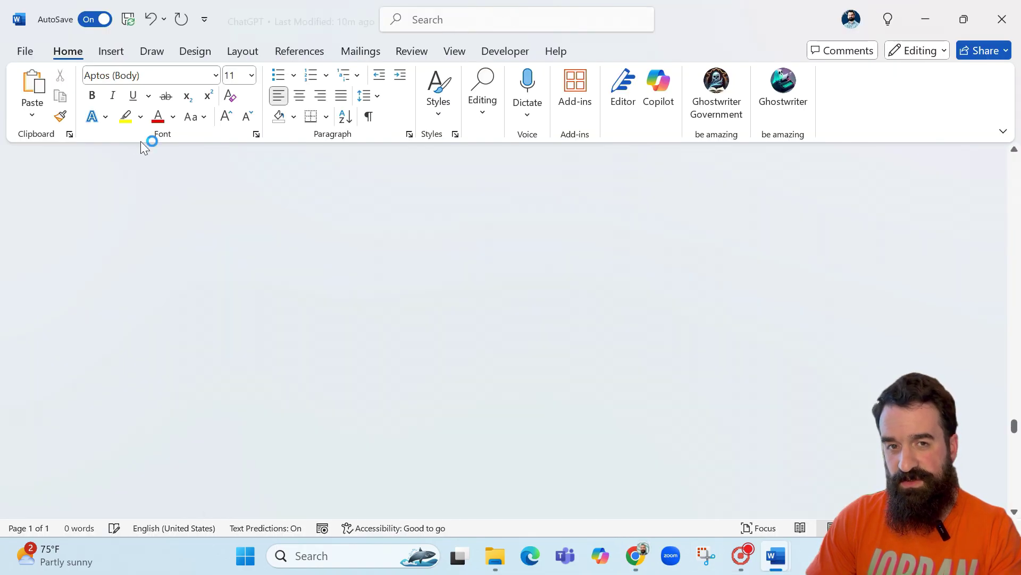
{"action": "key", "text": "ctrl+Home"}
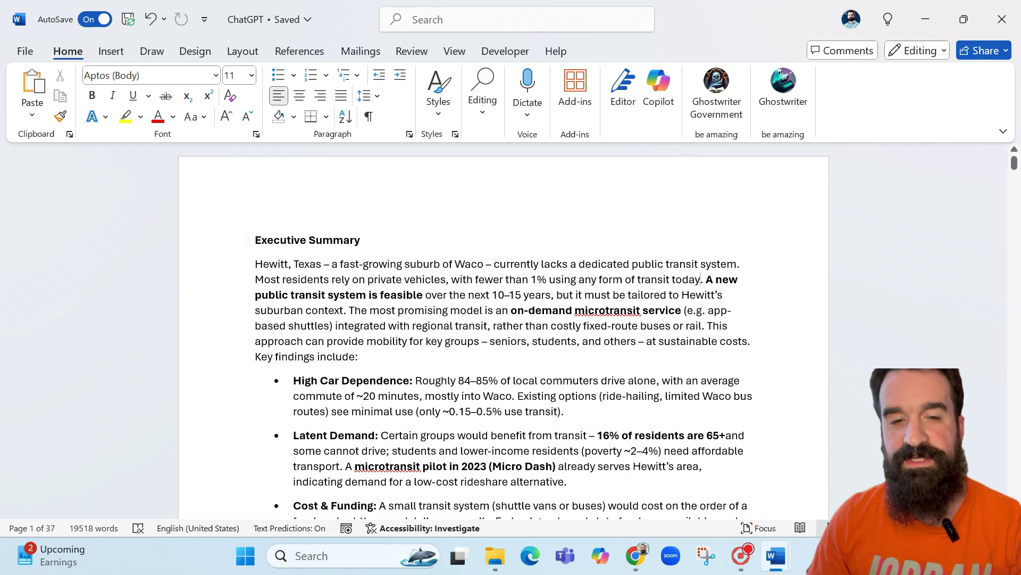
{"action": "left_click_drag", "start_coordinate": [248, 240], "coordinate": [589, 448]}
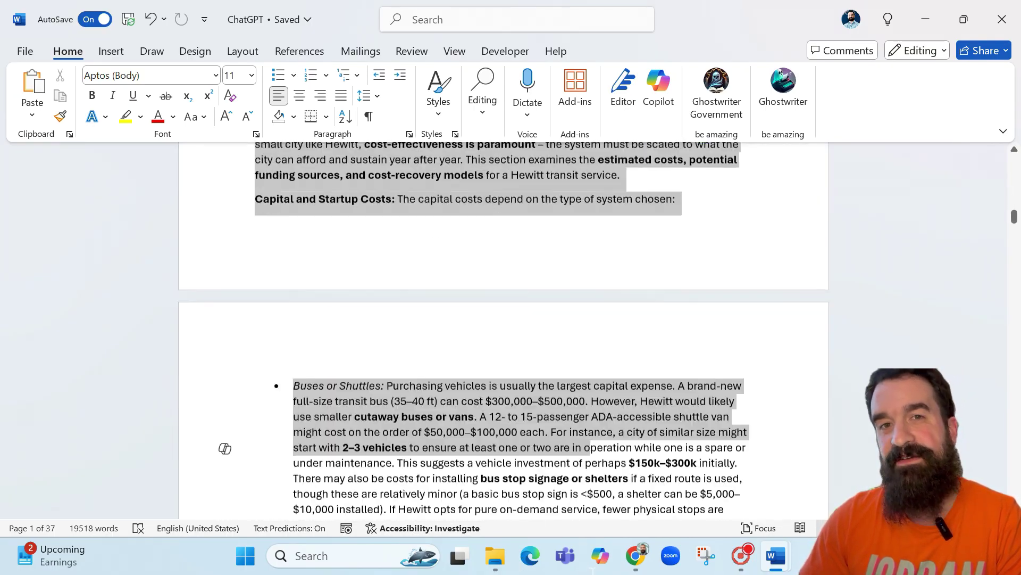
{"action": "left_click_drag", "start_coordinate": [592, 570], "coordinate": [565, 321]}
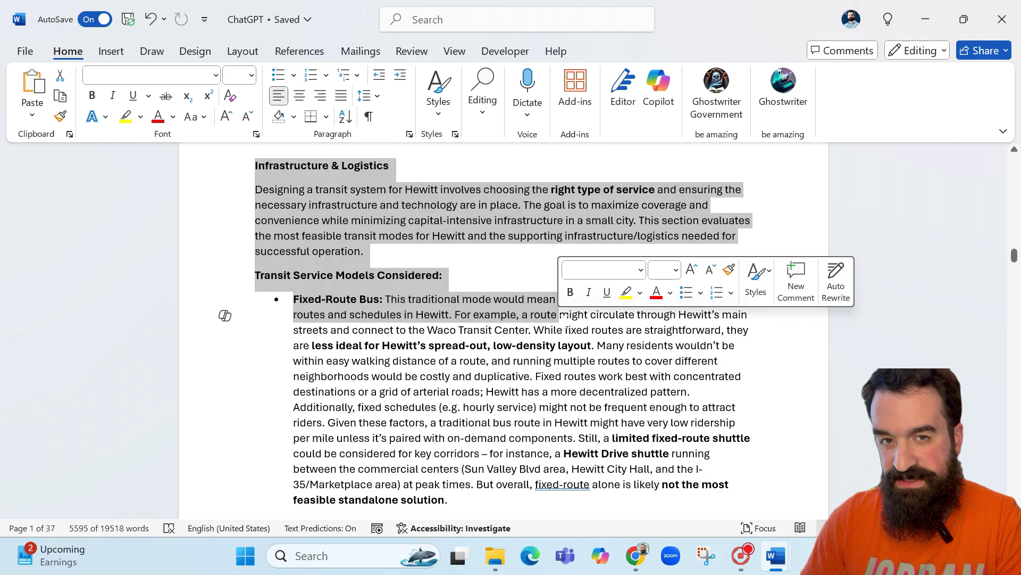
{"action": "key", "text": "ctrl+shift+Down"}
{"action": "key", "text": "ctrl+shift+Down"}
{"action": "key", "text": "ctrl+shift+Down"}
{"action": "key", "text": "ctrl+shift+Down"}
{"action": "key", "text": "ctrl+shift+Down"}
{"action": "key", "text": "ctrl+shift+Down"}
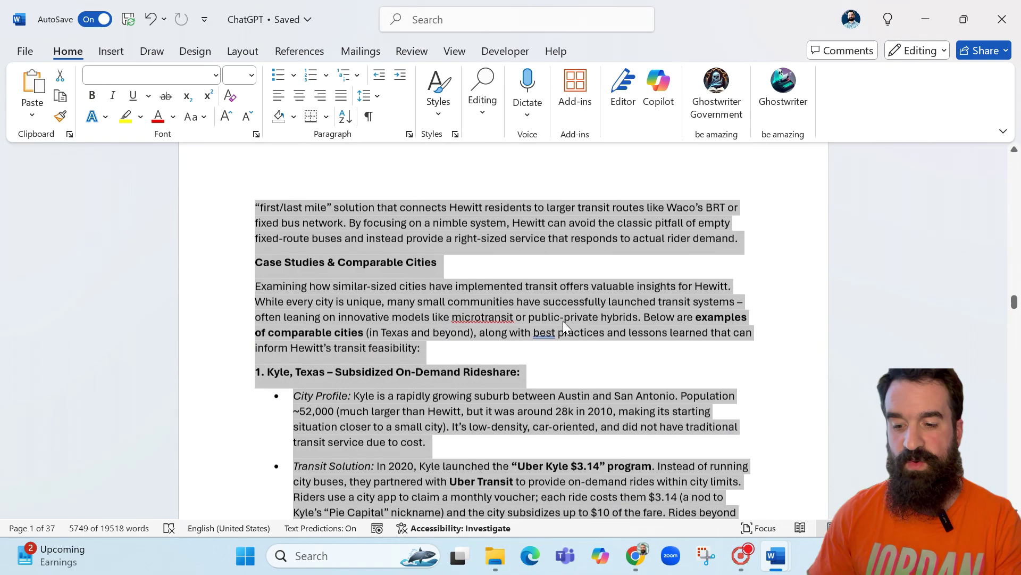
{"action": "scroll", "coordinate": [563, 321], "scroll_direction": "down", "scroll_amount": 20}
{"action": "key", "text": "ctrl+shift+Down"}
{"action": "key", "text": "ctrl+shift+Down"}
{"action": "key", "text": "ctrl+shift+Down"}
{"action": "key", "text": "ctrl+shift+Down"}
{"action": "key", "text": "ctrl+shift+Down"}
{"action": "key", "text": "ctrl+shift+Down"}
{"action": "key", "text": "ctrl+shift+Down"}
{"action": "key", "text": "ctrl+shift+Down"}
{"action": "key", "text": "ctrl+shift+Down"}
{"action": "key", "text": "ctrl+shift+Down"}
{"action": "key", "text": "ctrl+shift+Down"}
{"action": "key", "text": "ctrl+shift+Down"}
{"action": "key", "text": "ctrl+shift+Down"}
{"action": "key", "text": "ctrl+shift+Down"}
{"action": "key", "text": "ctrl+shift+Down"}
{"action": "key", "text": "ctrl+shift+Down"}
{"action": "key", "text": "ctrl+shift+Down"}
{"action": "key", "text": "ctrl+shift+Down"}
{"action": "key", "text": "ctrl+shift+Down"}
{"action": "key", "text": "ctrl+shift+Down"}
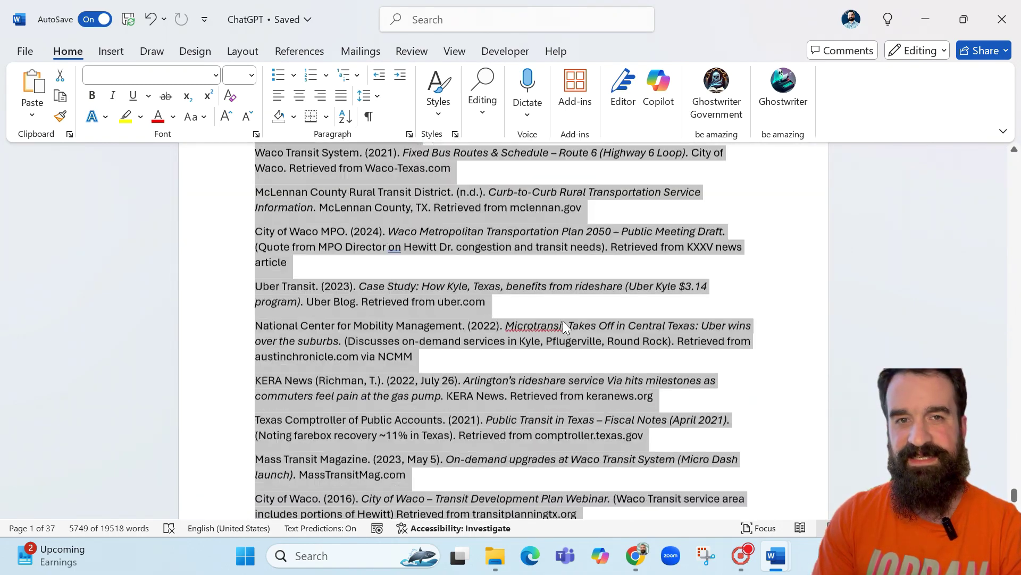
{"action": "key", "text": "ctrl+shift+Up"}
{"action": "key", "text": "ctrl+shift+Up"}
{"action": "key", "text": "ctrl+shift+Up"}
{"action": "key", "text": "ctrl+shift+Up"}
{"action": "key", "text": "ctrl+shift+Up"}
{"action": "key", "text": "ctrl+shift+Up"}
{"action": "key", "text": "ctrl+shift+Up"}
{"action": "key", "text": "ctrl+shift+Up"}
{"action": "key", "text": "ctrl+shift+Up"}
{"action": "key", "text": "ctrl+shift+Up"}
{"action": "key", "text": "ctrl+shift+Up"}
{"action": "key", "text": "ctrl+shift+Up"}
{"action": "key", "text": "ctrl+shift+Up"}
{"action": "key", "text": "ctrl+shift+Up"}
{"action": "key", "text": "ctrl+shift+Up"}
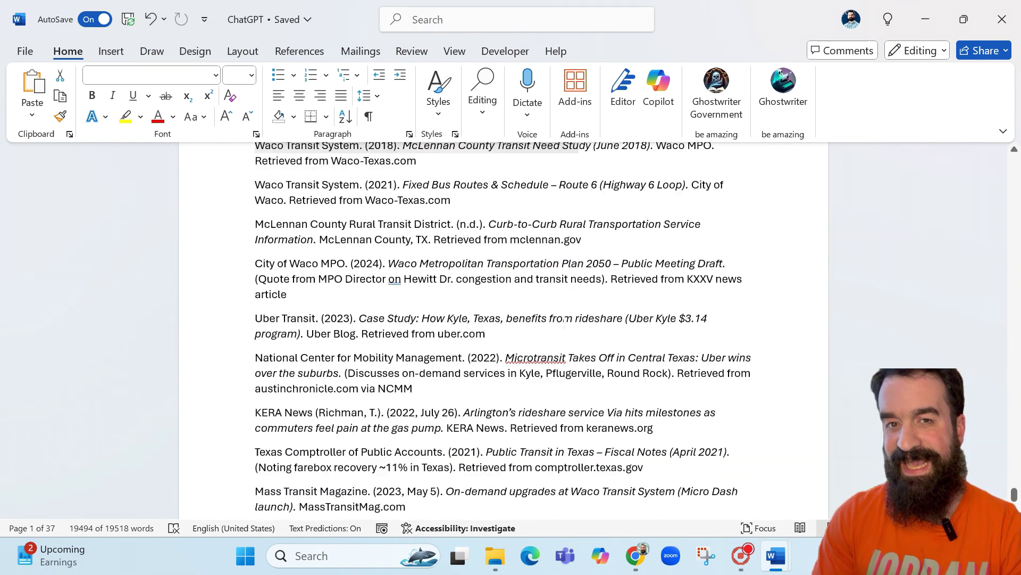
{"action": "key", "text": "ctrl+shift+Right"}
{"action": "key", "text": "ctrl+shift+Right"}
{"action": "key", "text": "ctrl+shift+Right"}
{"action": "key", "text": "ctrl+shift+Right"}
{"action": "key", "text": "ctrl+shift+Right"}
{"action": "key", "text": "ctrl+shift+Right"}
{"action": "key", "text": "ctrl+shift+Right"}
{"action": "key", "text": "ctrl+shift+Right"}
{"action": "key", "text": "ctrl+shift+Right"}
{"action": "key", "text": "ctrl+shift+Right"}
{"action": "key", "text": "ctrl+shift+Right"}
{"action": "key", "text": "ctrl+shift+Right"}
{"action": "key", "text": "ctrl+shift+Right"}
{"action": "key", "text": "ctrl+shift+Right"}
{"action": "key", "text": "ctrl+shift+Right"}
{"action": "key", "text": "ctrl+shift+Right"}
{"action": "key", "text": "ctrl+shift+Right"}
{"action": "key", "text": "ctrl+shift+Right"}
{"action": "key", "text": "ctrl+shift+Right"}
{"action": "key", "text": "ctrl+shift+Right"}
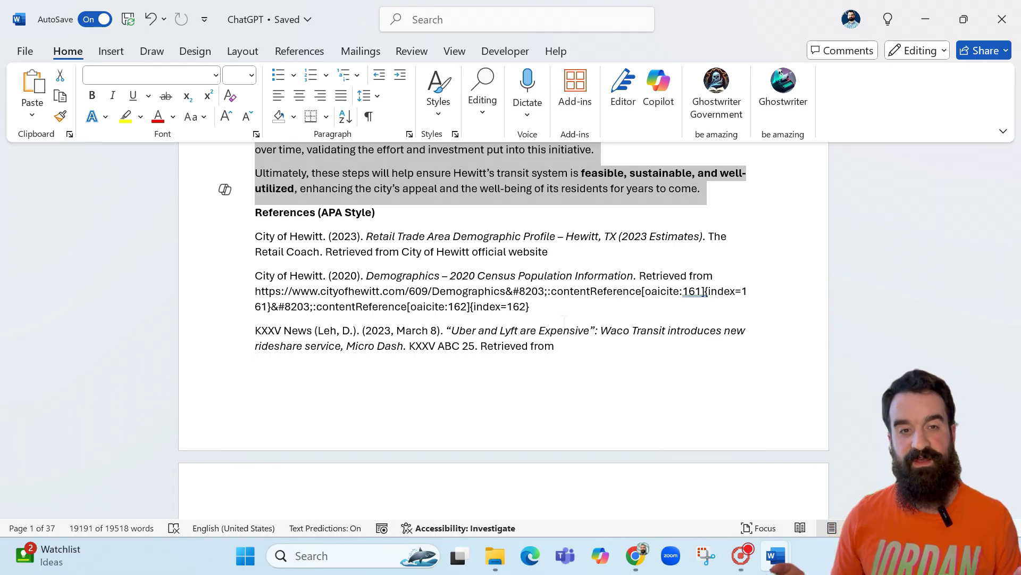
{"action": "left_click", "coordinate": [361, 275]}
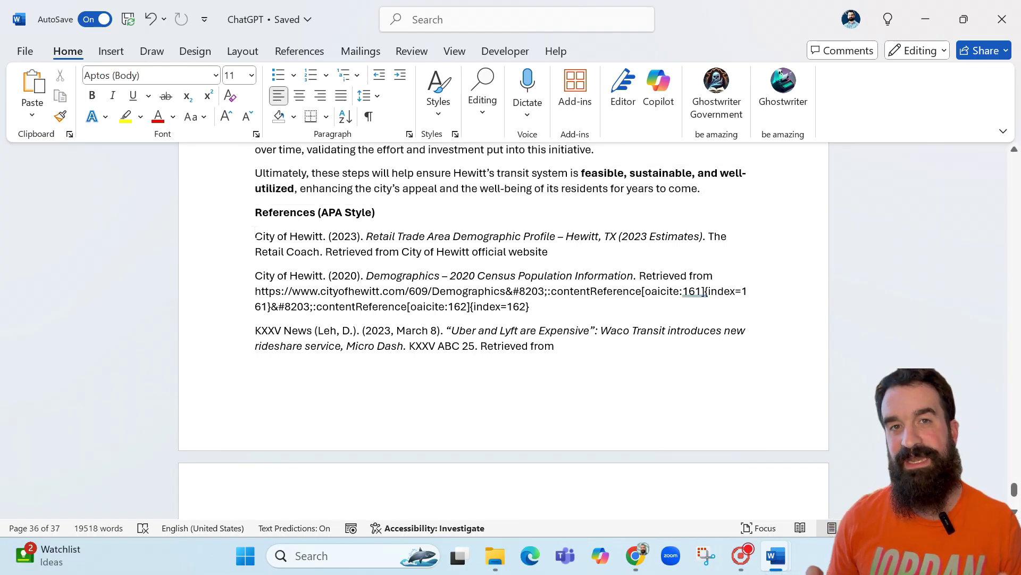
- Number the references from City of Hewitt (2023) onward as items 9–15, then close Word
{"action": "left_click_drag", "start_coordinate": [254, 234], "coordinate": [649, 381]}
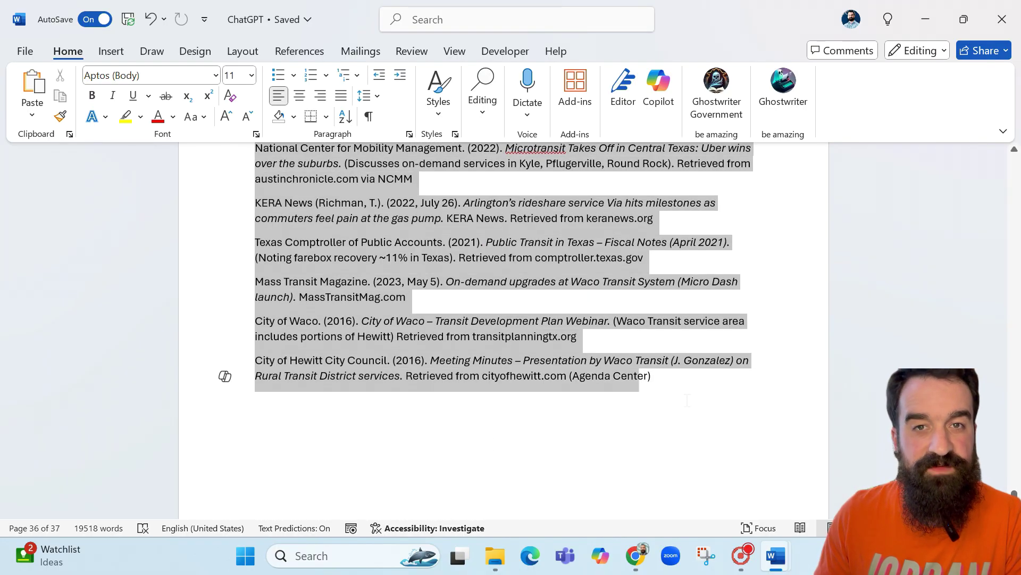
{"action": "left_click", "coordinate": [311, 78]}
{"action": "scroll", "coordinate": [447, 276], "scroll_direction": "up", "scroll_amount": 3}
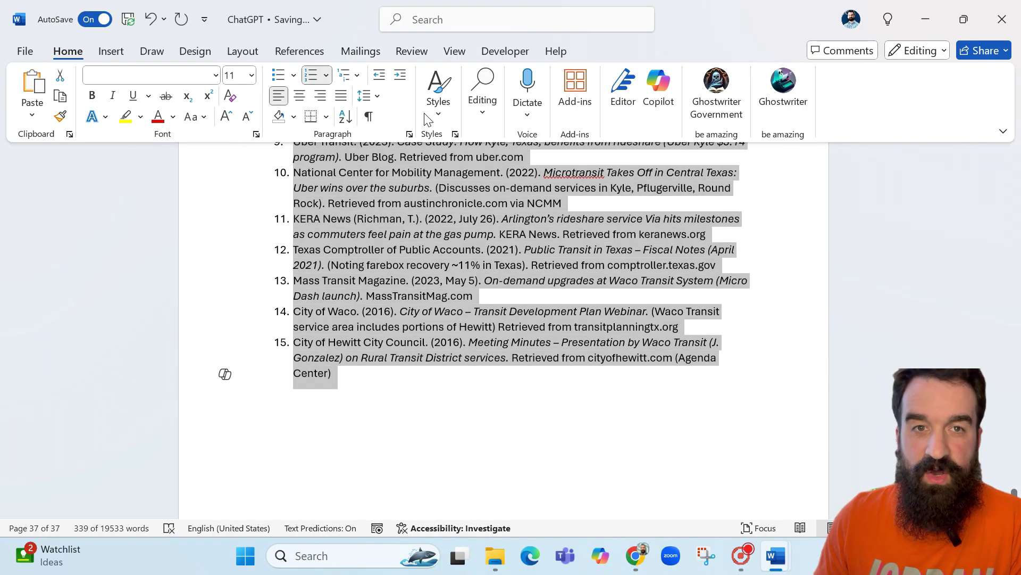
{"action": "left_click", "coordinate": [468, 403]}
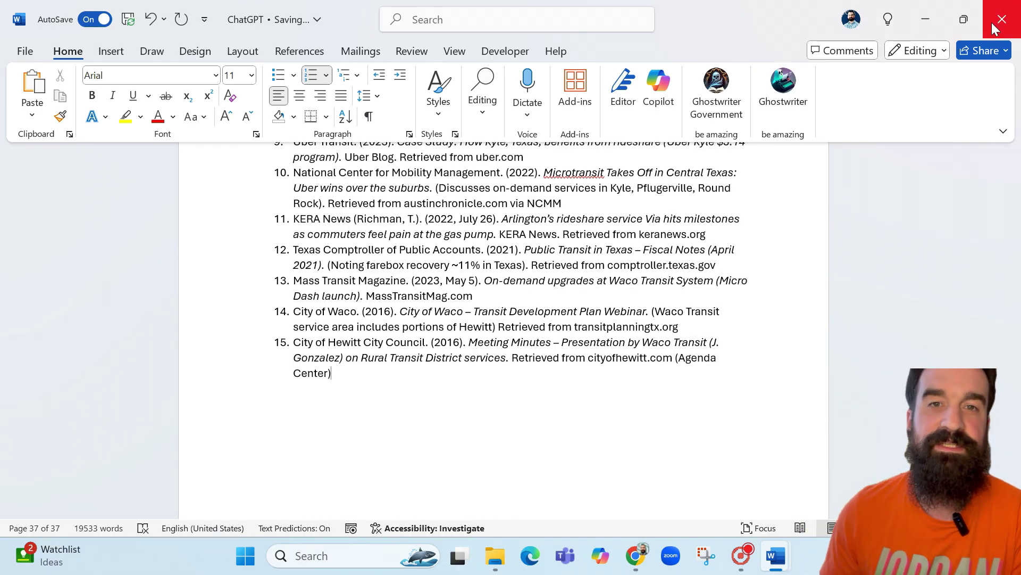
{"action": "left_click", "coordinate": [996, 29]}
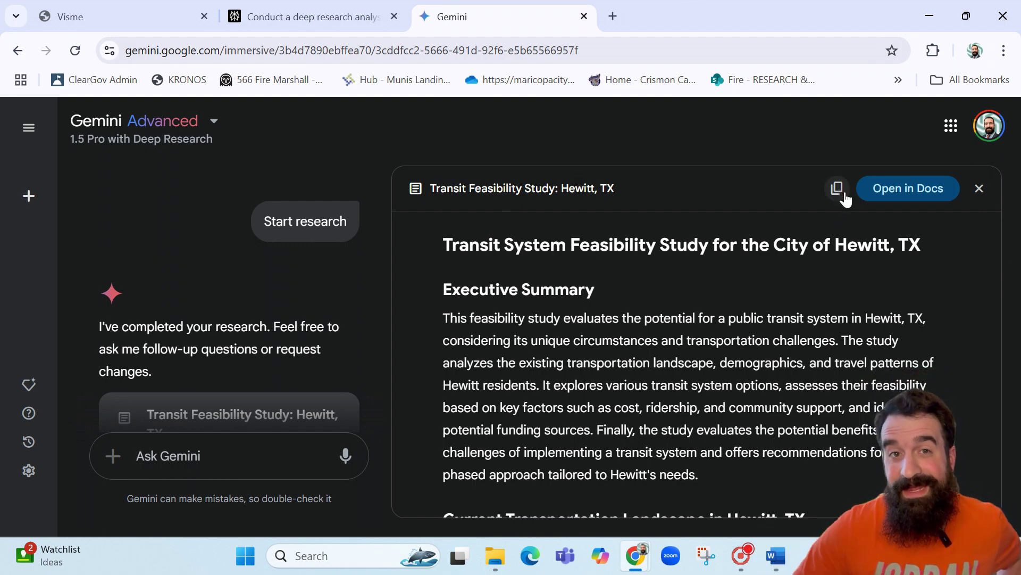
- Export Gemini's study to Google Docs as 'Transit Feasibility Study: Hewitt, TX'
{"action": "left_click", "coordinate": [888, 201]}
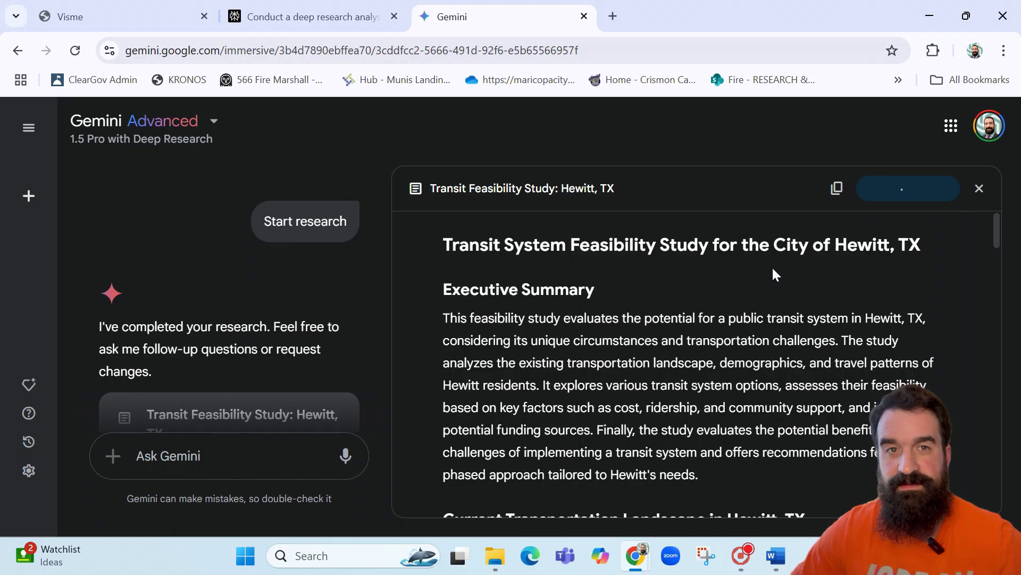
{"action": "scroll", "coordinate": [771, 266], "scroll_direction": "up", "scroll_amount": 5}
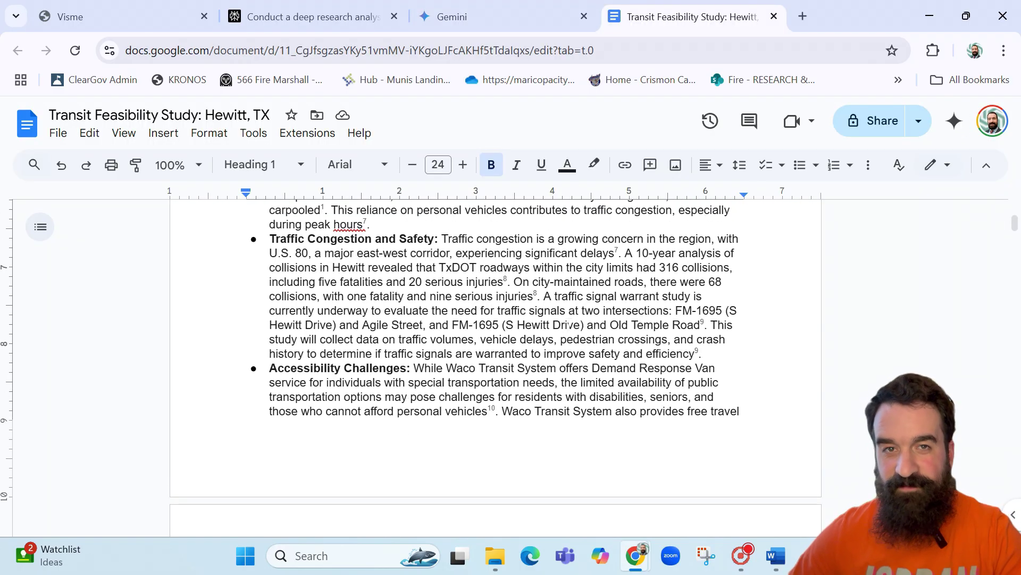
- Skim the Gemini study in Docs, then select ChatGPT's Monitor and Report Performance paragraph
{"action": "scroll", "coordinate": [569, 323], "scroll_direction": "up", "scroll_amount": 15}
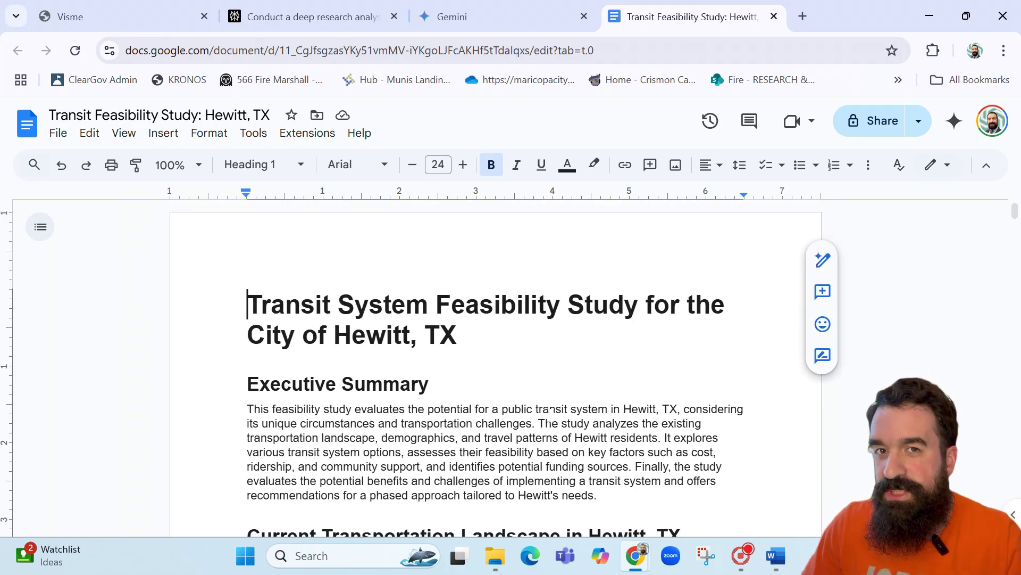
{"action": "scroll", "coordinate": [551, 410], "scroll_direction": "down", "scroll_amount": 3}
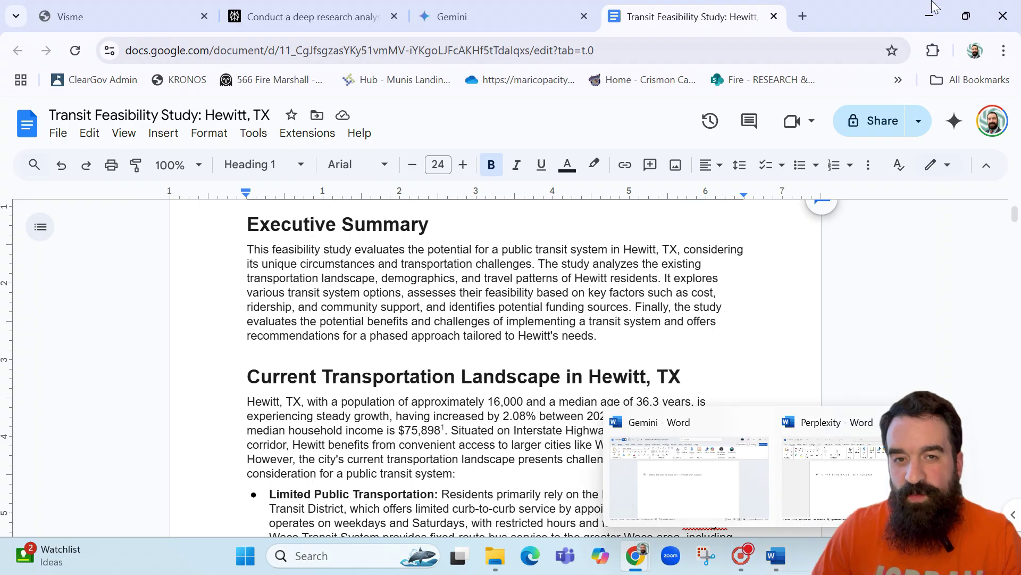
{"action": "left_click", "coordinate": [122, 16]}
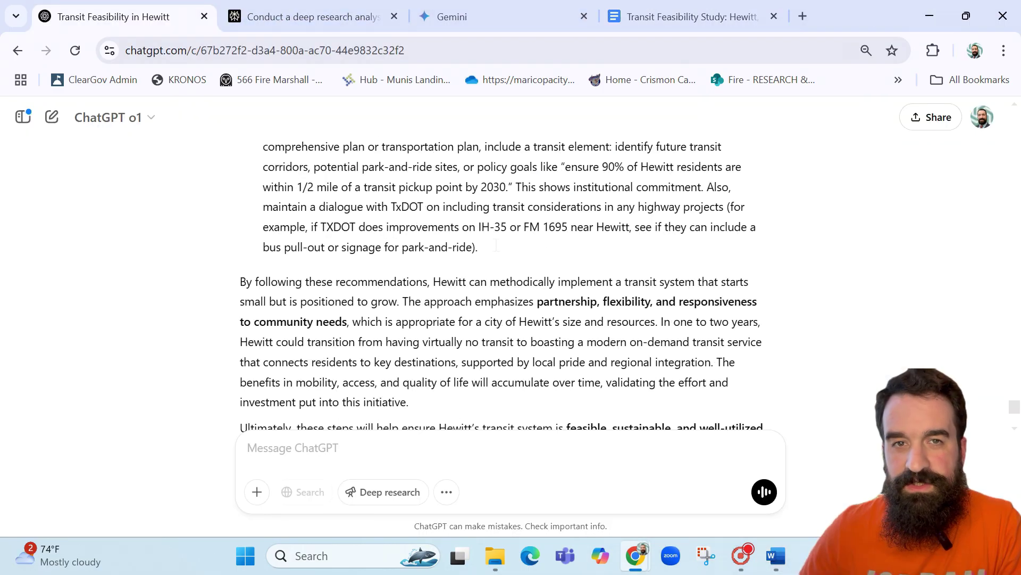
{"action": "scroll", "coordinate": [496, 245], "scroll_direction": "down", "scroll_amount": 1}
{"action": "scroll", "coordinate": [532, 255], "scroll_direction": "up", "scroll_amount": 15}
{"action": "scroll", "coordinate": [605, 275], "scroll_direction": "down", "scroll_amount": 5}
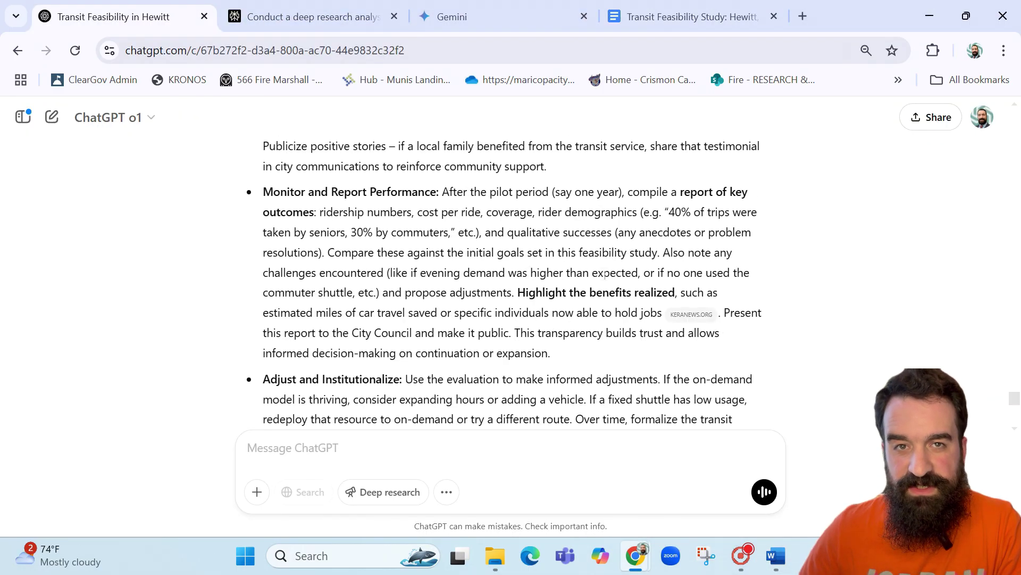
{"action": "left_click_drag", "start_coordinate": [719, 334], "coordinate": [257, 196]}
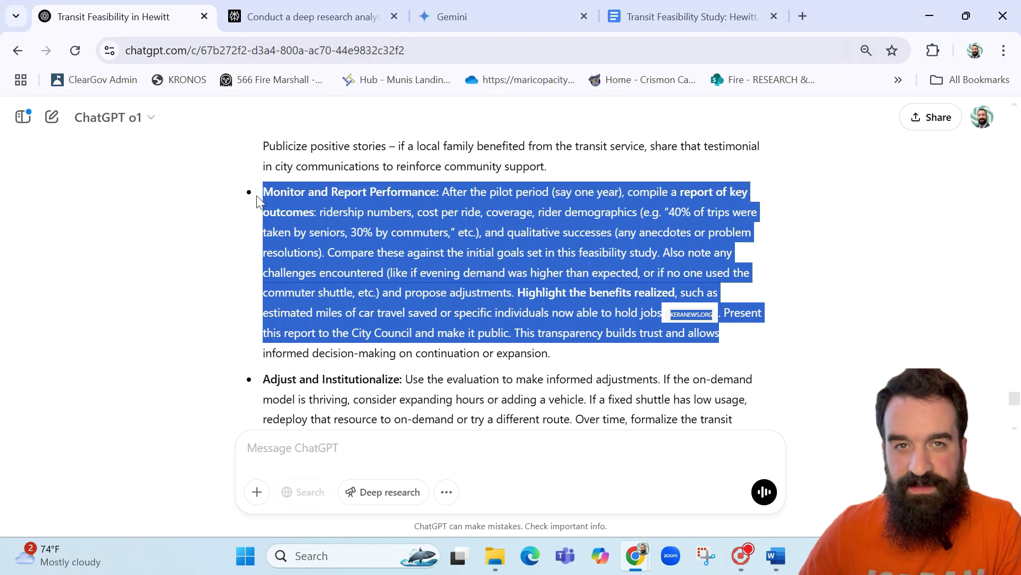
- Paste ChatGPT's Monitor and Report Performance paragraph into the Perplexity Word document, deleting the keranews.org link
{"action": "left_click", "coordinate": [776, 556]}
{"action": "left_click", "coordinate": [810, 468]}
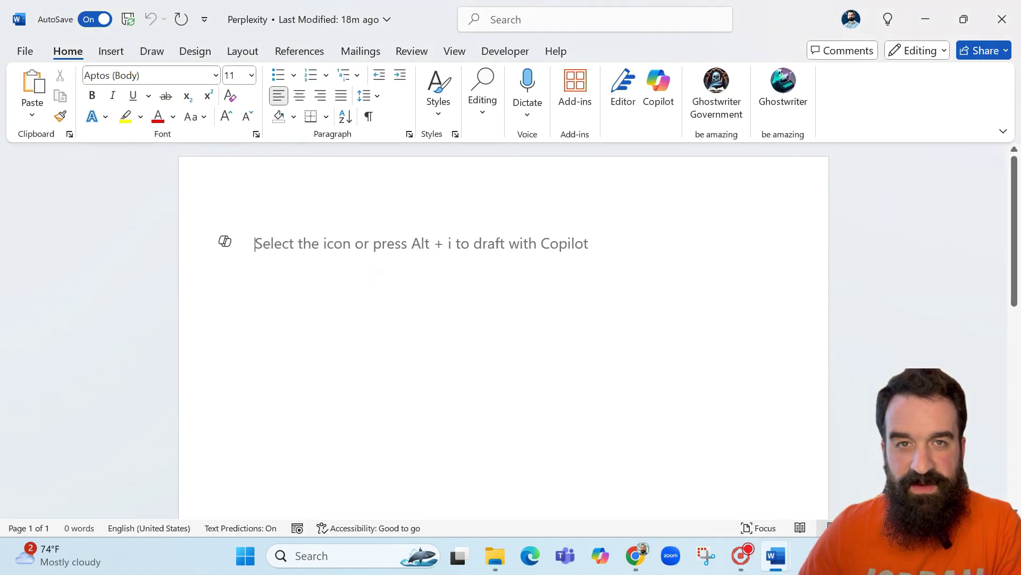
{"action": "type", "text": "Monitor and Report Performance: After the pilot period (say one year), compile a report of key outcomes: ridership numbers, cost per ride, coverage, rider demographics (e.g. \"40% of trips were taken by seniors, 30% by commuters,\" etc.), and qualitative successes (any anecdotes or problem resolutions). Compare these against the initial goals set in this feasibility study. Also note any challenges encountered (like if evening demand was higher than expected, or if no one used the commuter shuttle, etc.) and propose adjustments. Highlight the benefits realized, such as estimated miles of car travel saved or specific individuals now able to hold jobs keranews.org . Present this report to the City Council and make it public. This transparency builds trust and allows"}
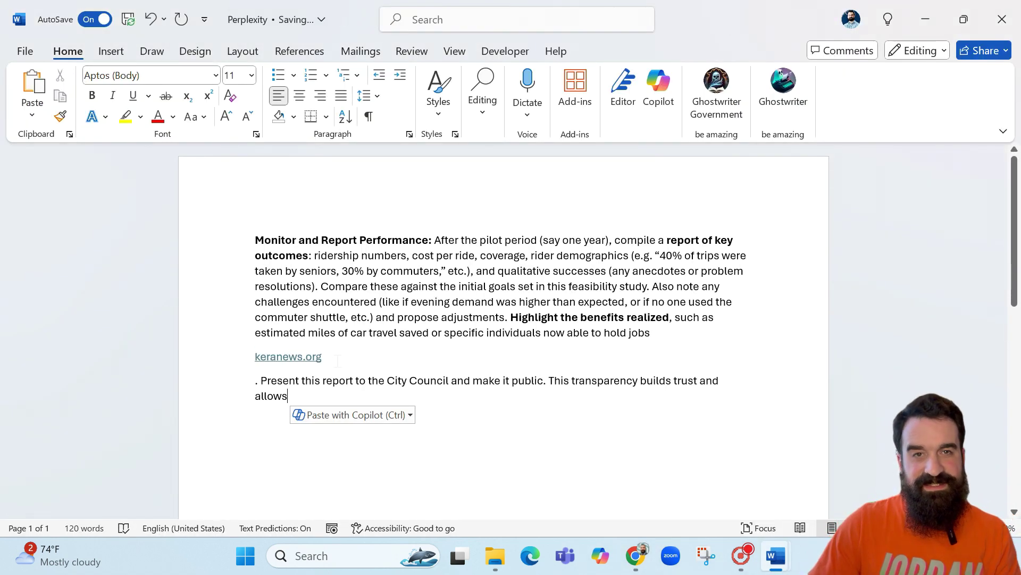
{"action": "left_click_drag", "start_coordinate": [337, 361], "coordinate": [236, 373]}
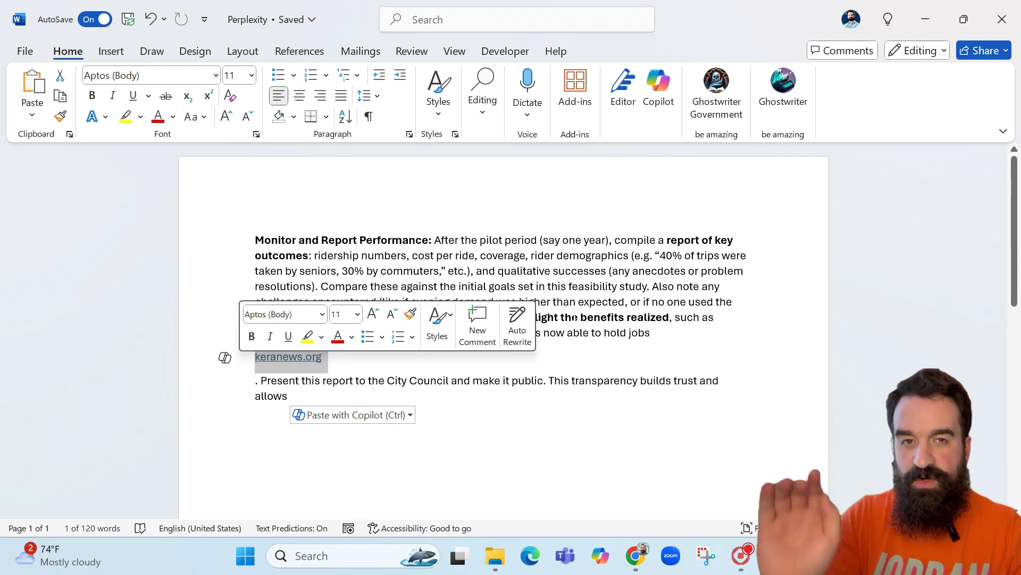
{"action": "key", "text": "BackSpace"}
{"action": "key", "text": "BackSpace"}
{"action": "key", "text": "BackSpace"}
- Clear all the pasted text from the Perplexity document
{"action": "left_click", "coordinate": [569, 287]}
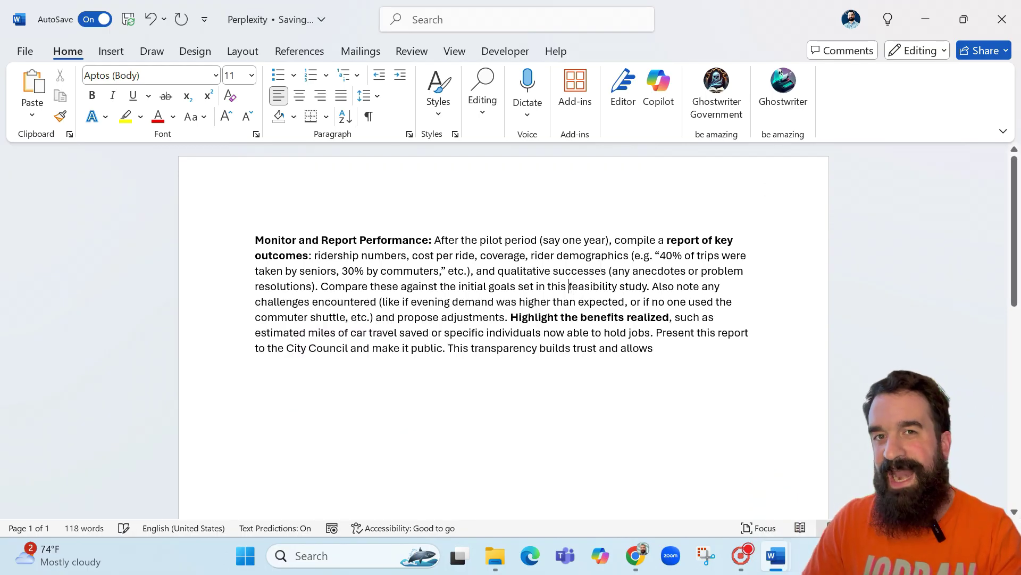
{"action": "key", "text": "ctrl+a"}
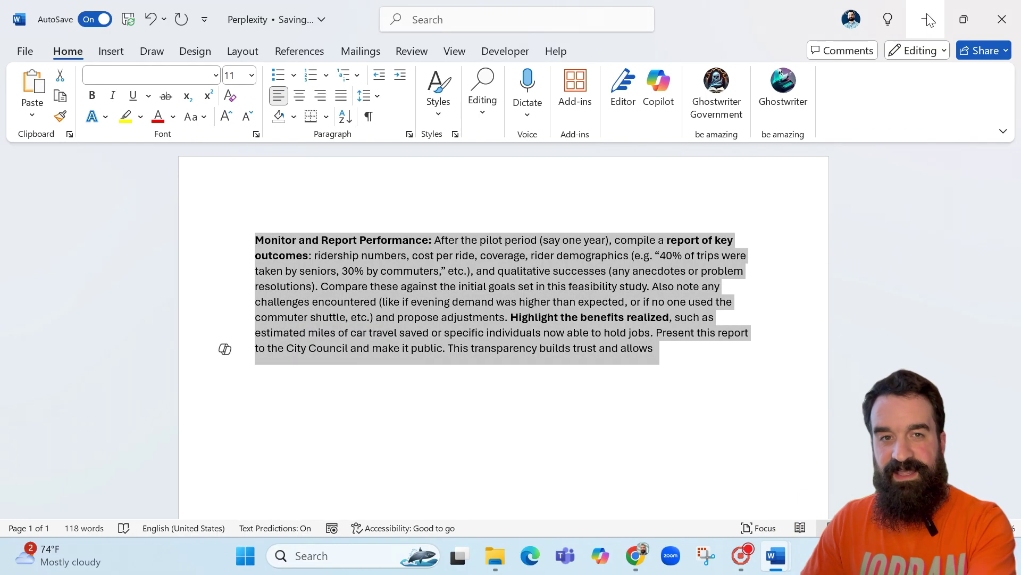
{"action": "key", "text": "Delete"}
- Go to the Google Docs copy of the Gemini study and locate the end of its recommendations above Works cited
{"action": "left_click", "coordinate": [928, 21]}
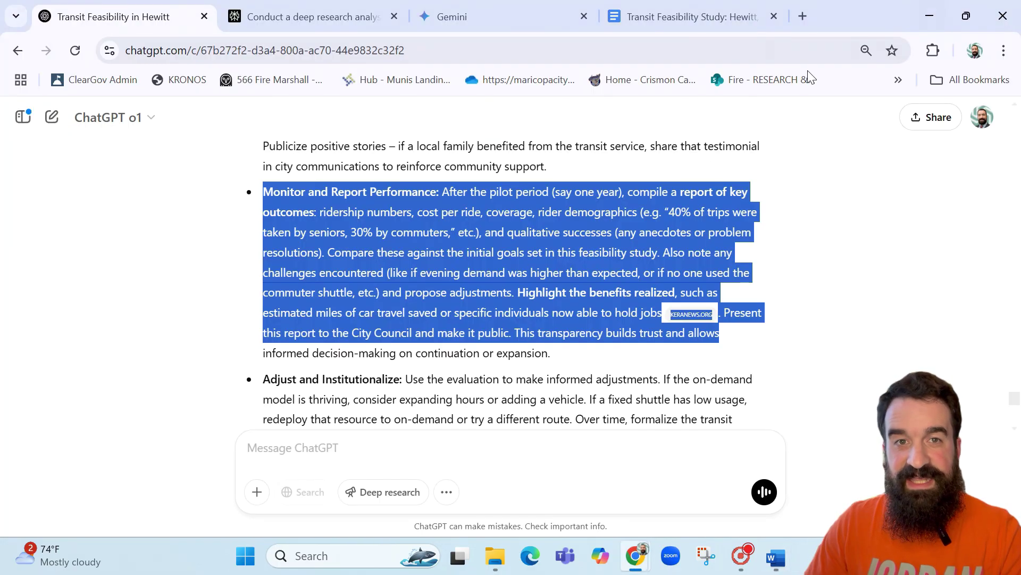
{"action": "left_click", "coordinate": [482, 14]}
{"action": "left_click", "coordinate": [692, 13]}
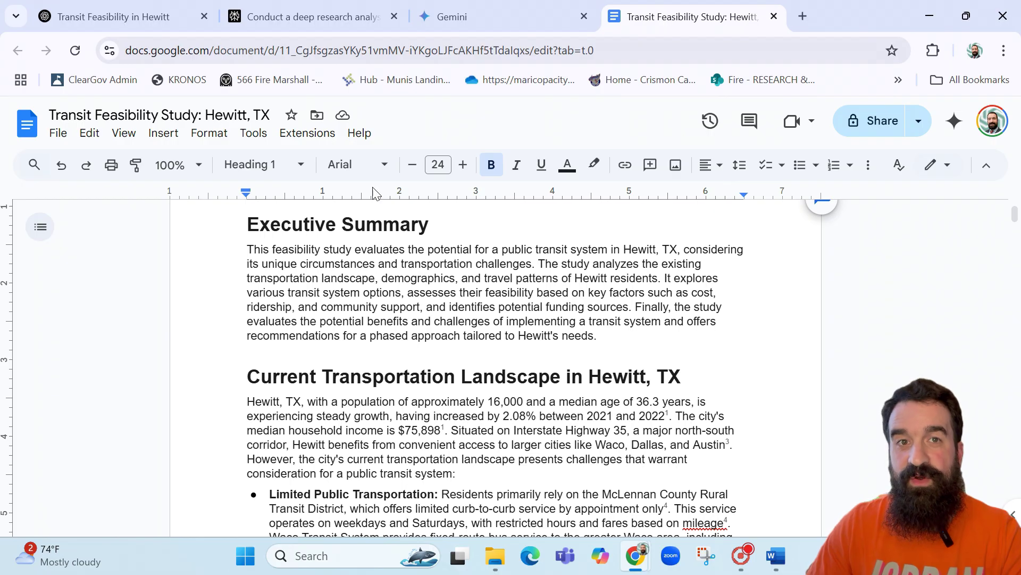
{"action": "key", "text": "ctrl+End"}
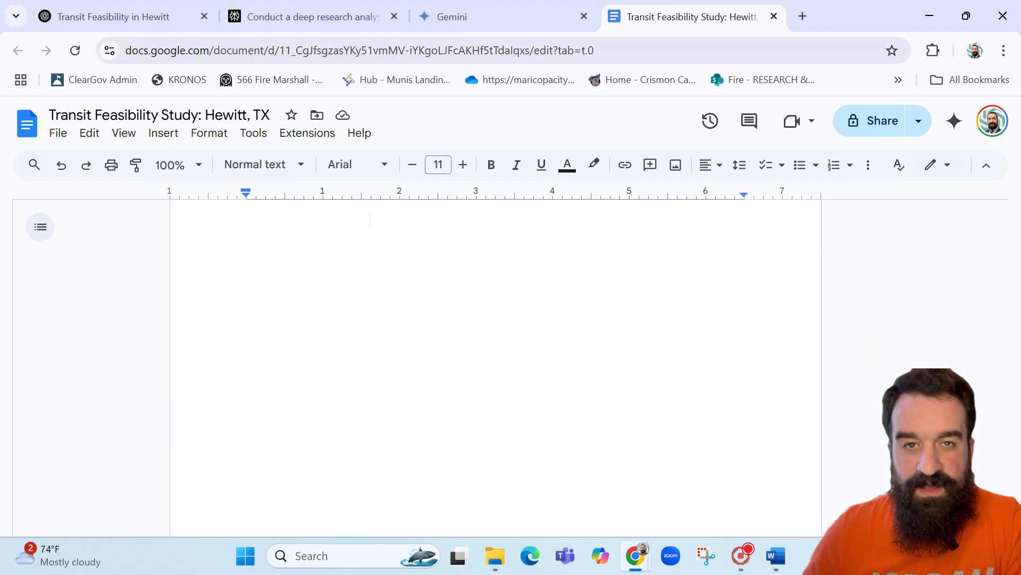
{"action": "scroll", "coordinate": [394, 311], "scroll_direction": "up", "scroll_amount": 5}
{"action": "scroll", "coordinate": [447, 289], "scroll_direction": "up", "scroll_amount": 20}
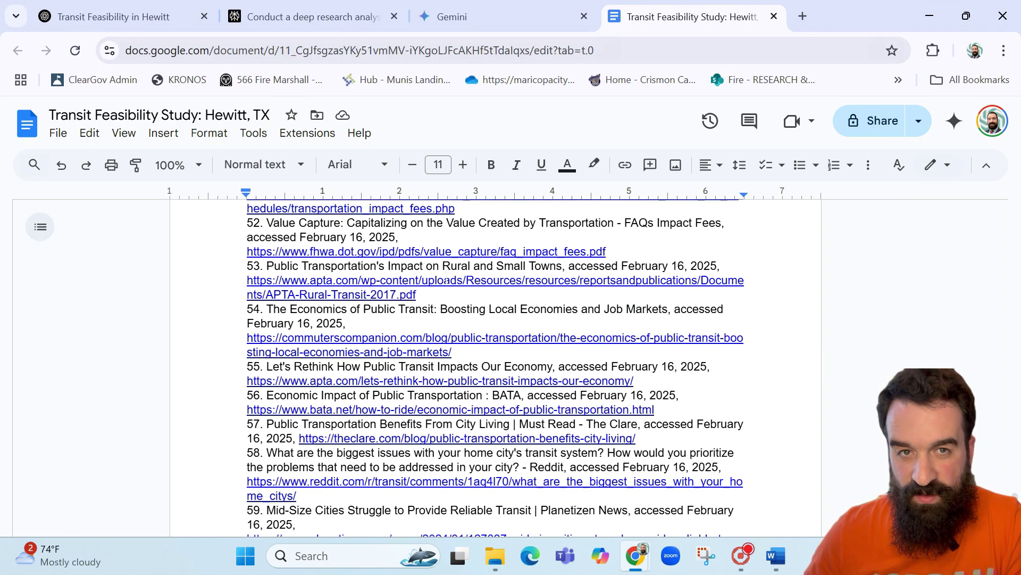
- Paste the missing closing recommendations at the end of the Gemini Word document
{"action": "mouse_move", "coordinate": [777, 570]}
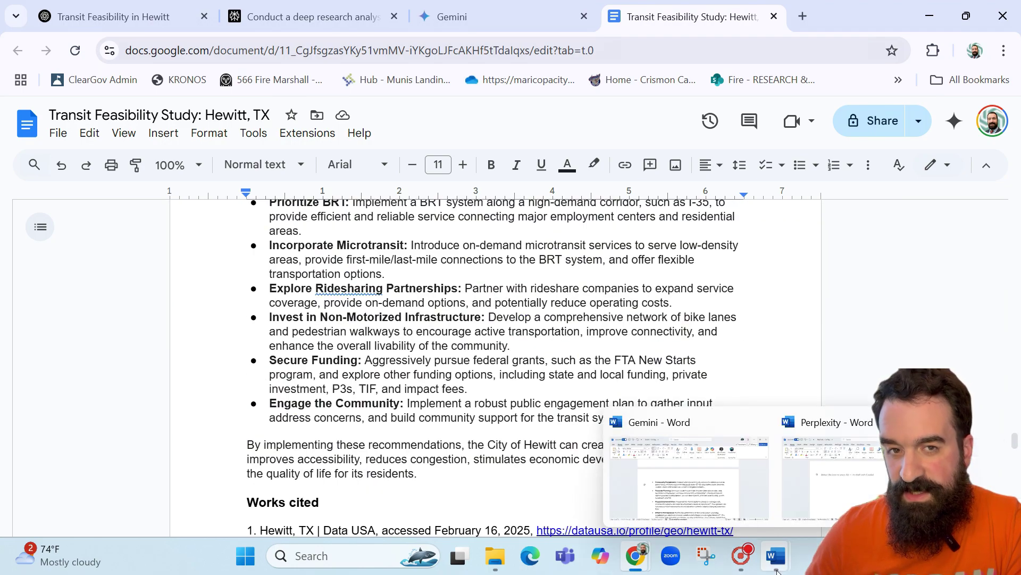
{"action": "left_click", "coordinate": [665, 463]}
{"action": "scroll", "coordinate": [467, 357], "scroll_direction": "down", "scroll_amount": 15}
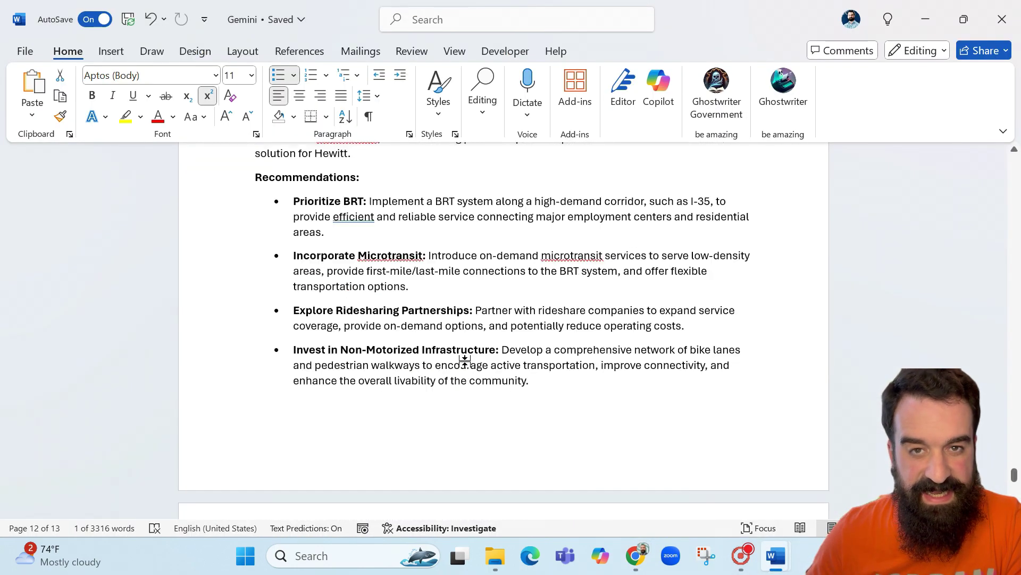
{"action": "key", "text": "ctrl+v"}
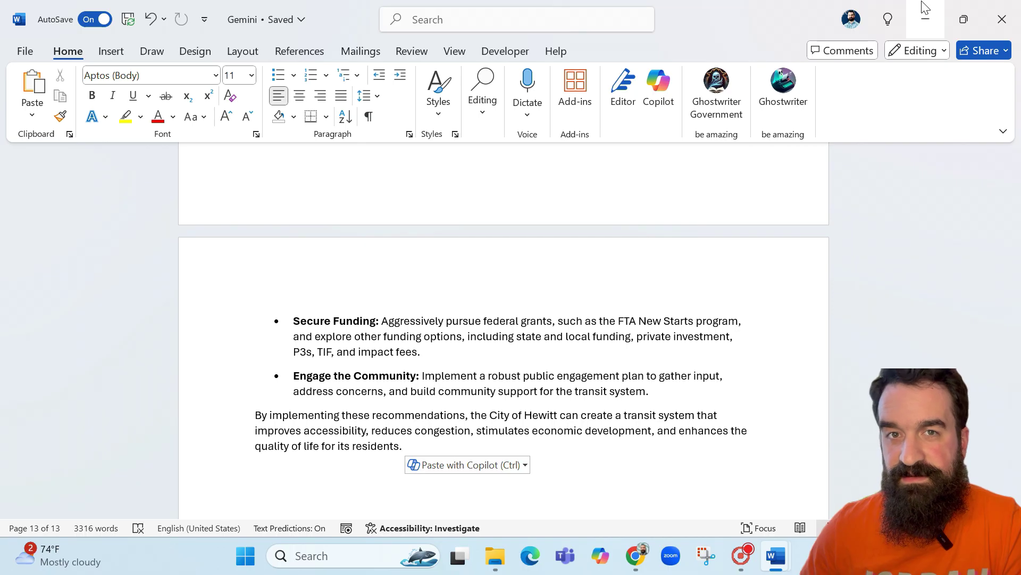
- Copy Perplexity's full Hewitt transit answer and bring up the Perplexity Word document
{"action": "left_click", "coordinate": [926, 16]}
{"action": "scroll", "coordinate": [491, 321], "scroll_direction": "up", "scroll_amount": 10}
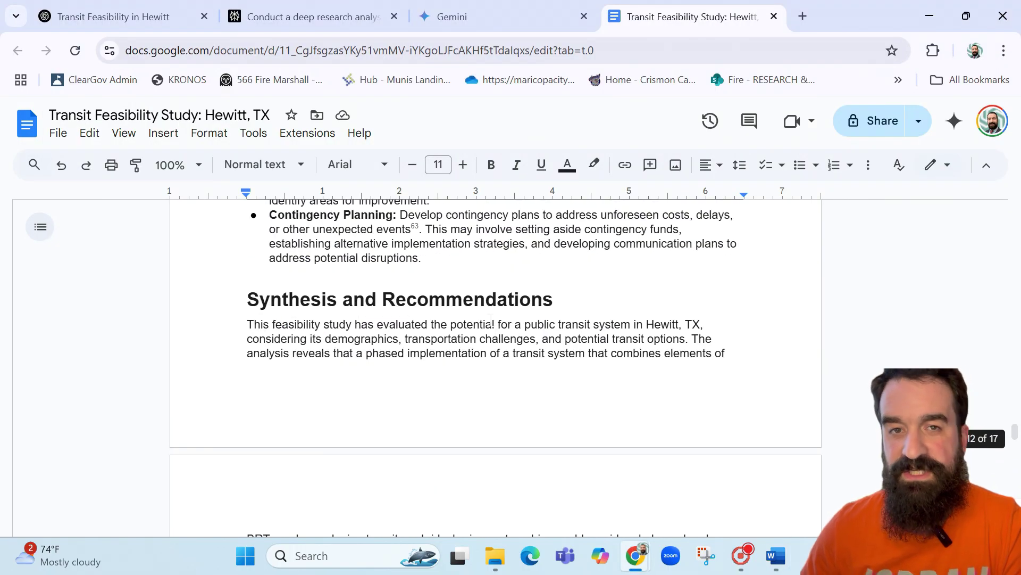
{"action": "scroll", "coordinate": [491, 323], "scroll_direction": "down", "scroll_amount": 6}
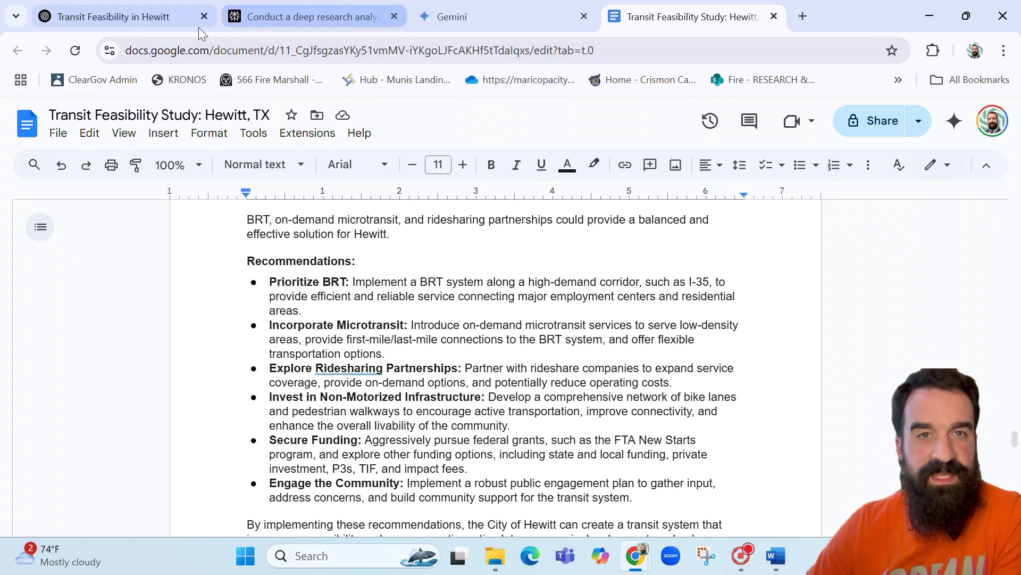
{"action": "left_click", "coordinate": [146, 12]}
{"action": "key", "text": "ctrl+Tab"}
{"action": "scroll", "coordinate": [407, 303], "scroll_direction": "down", "scroll_amount": 10}
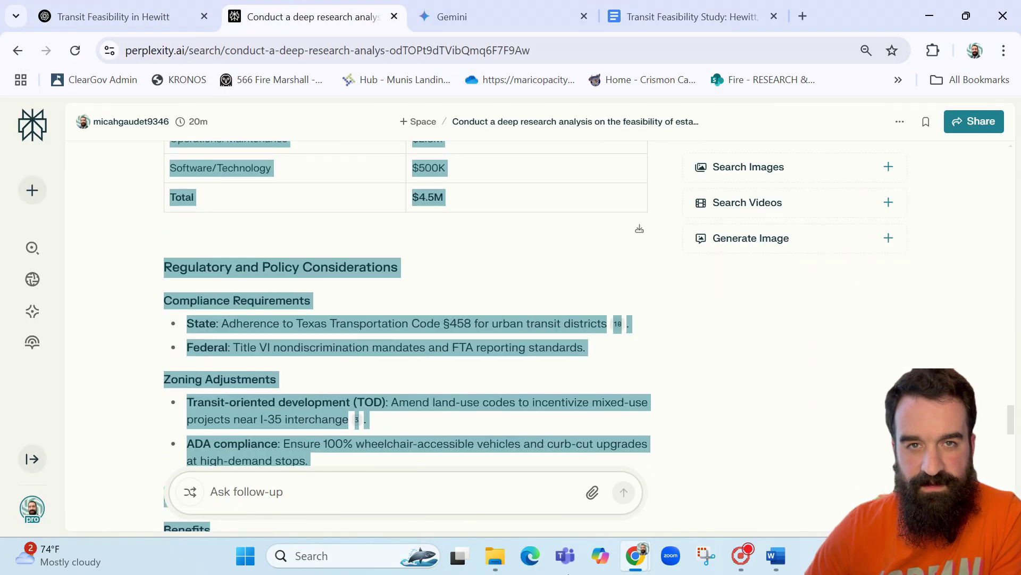
{"action": "scroll", "coordinate": [557, 474], "scroll_direction": "down", "scroll_amount": 15}
{"action": "scroll", "coordinate": [512, 250], "scroll_direction": "up", "scroll_amount": 3}
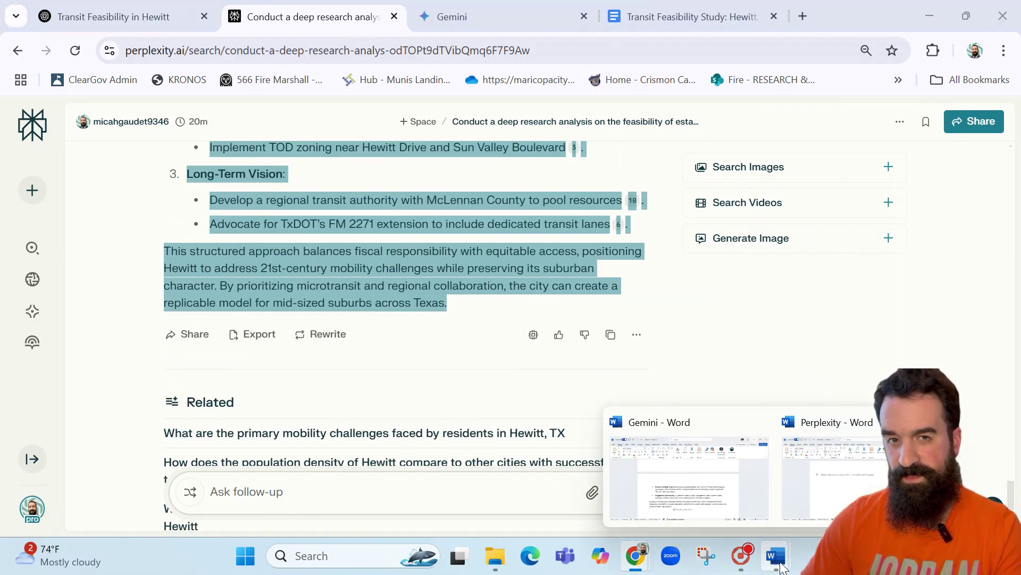
{"action": "left_click", "coordinate": [872, 447]}
{"action": "key", "text": "ctrl+v"}
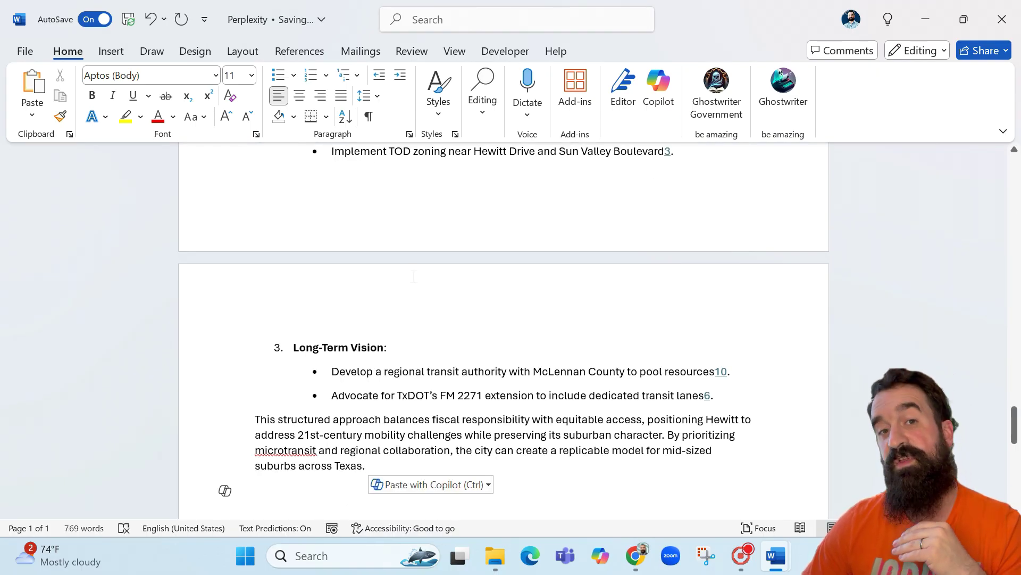
{"action": "scroll", "coordinate": [308, 378], "scroll_direction": "up", "scroll_amount": 15}
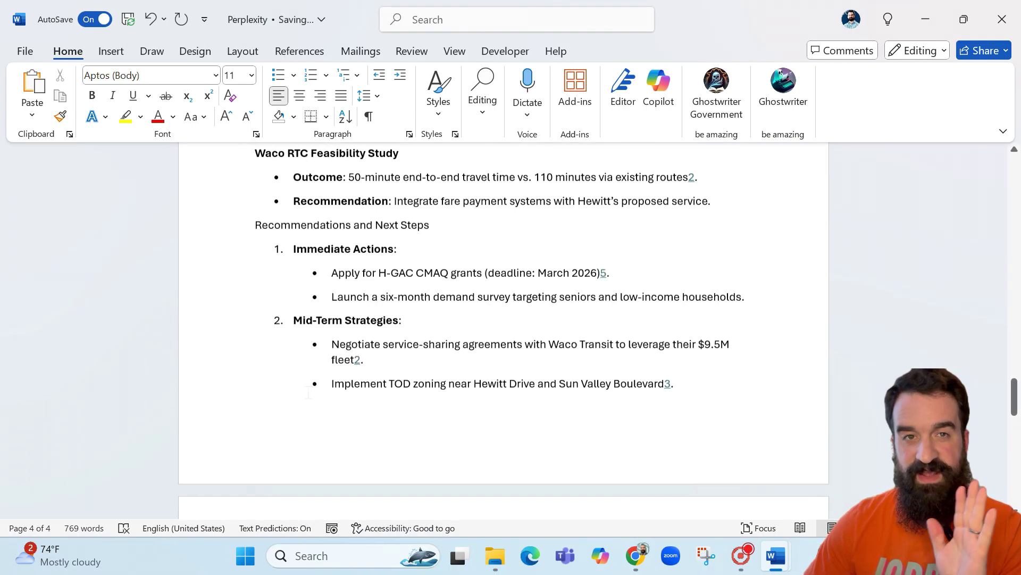
{"action": "scroll", "coordinate": [308, 378], "scroll_direction": "up", "scroll_amount": 15}
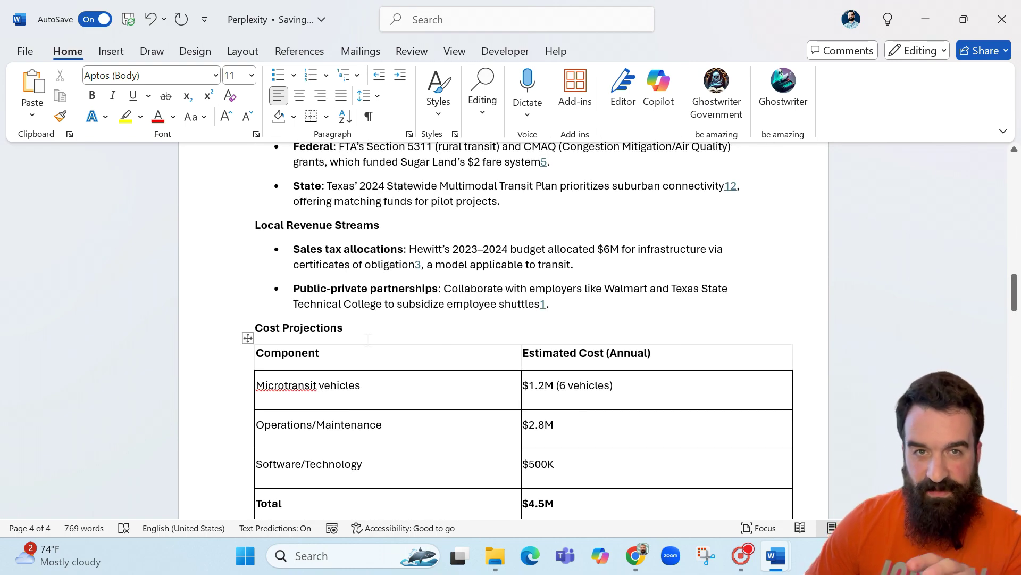
{"action": "scroll", "coordinate": [519, 387], "scroll_direction": "up", "scroll_amount": 15}
{"action": "scroll", "coordinate": [519, 387], "scroll_direction": "up", "scroll_amount": 7}
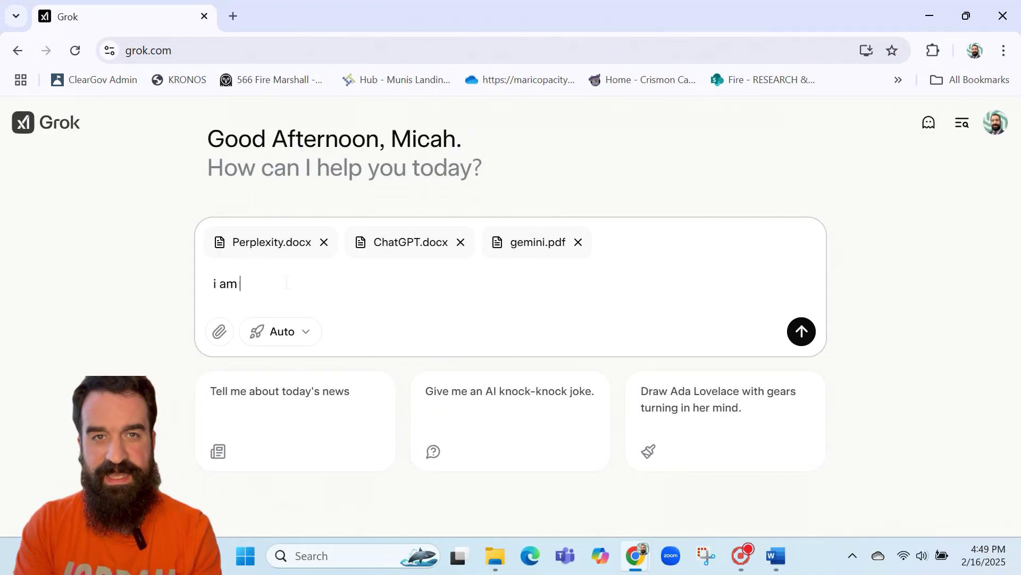
- Ask Grok, as Hewitt TX's city manager, which of the three attached transit reports is most comprehensive
{"action": "type", "text": "a city manager"}
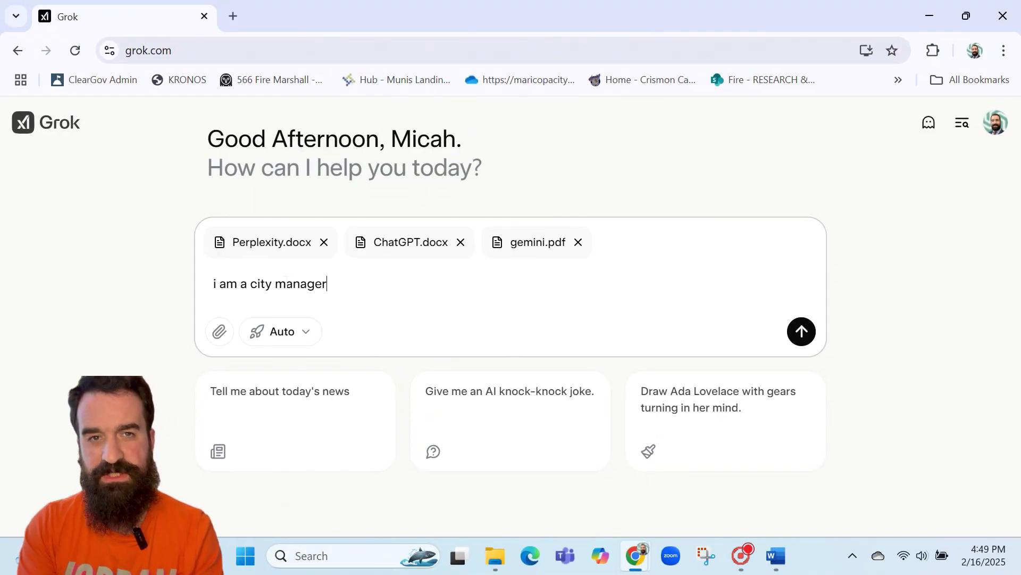
{"action": "type", "text": " in Hewt"}
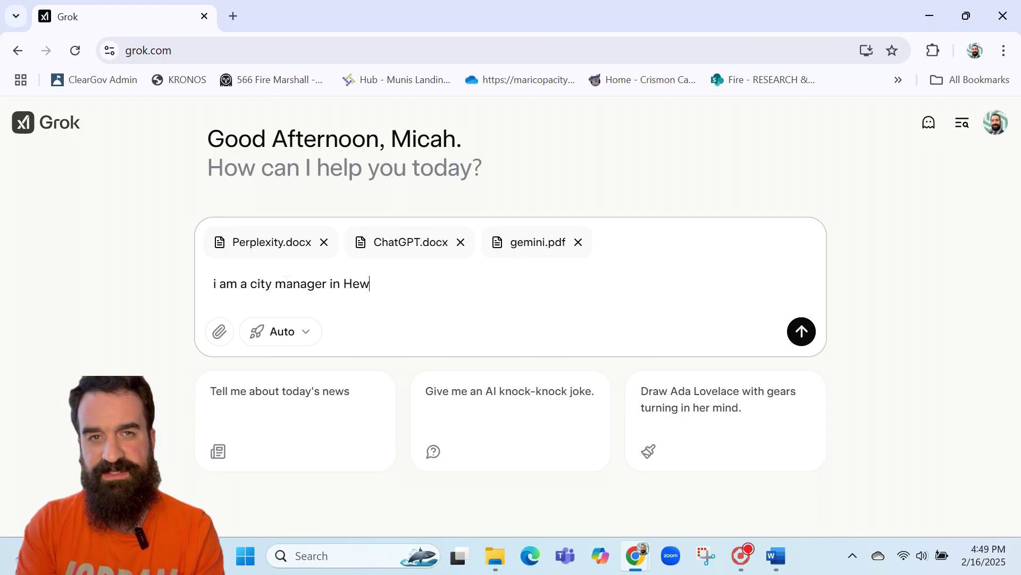
{"action": "type", "text": "itt TX, exploring the feasibility of a transit system in my City. Which of these three documents provide the most comprehensive analysis of this topic"}
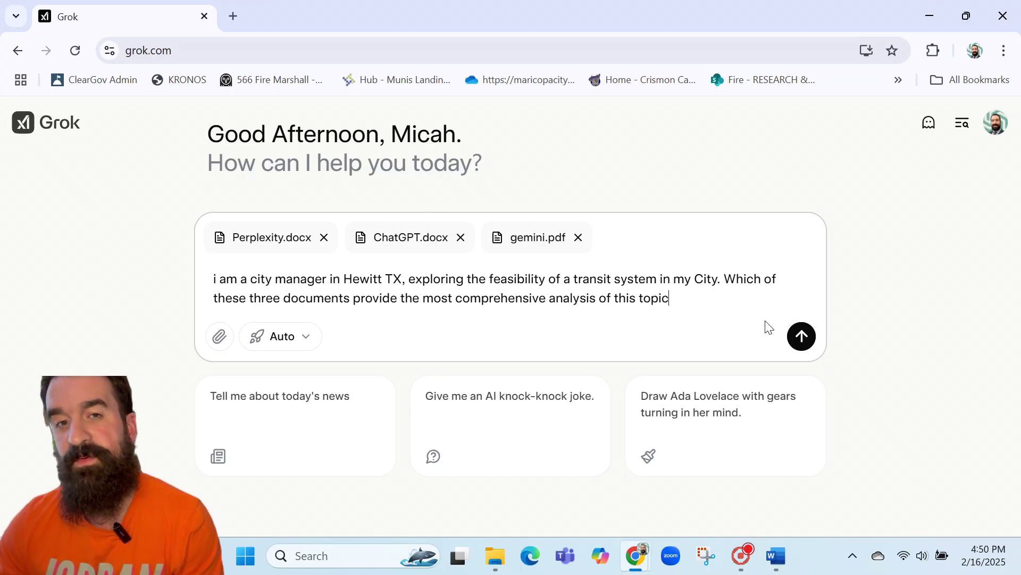
{"action": "left_click", "coordinate": [807, 340]}
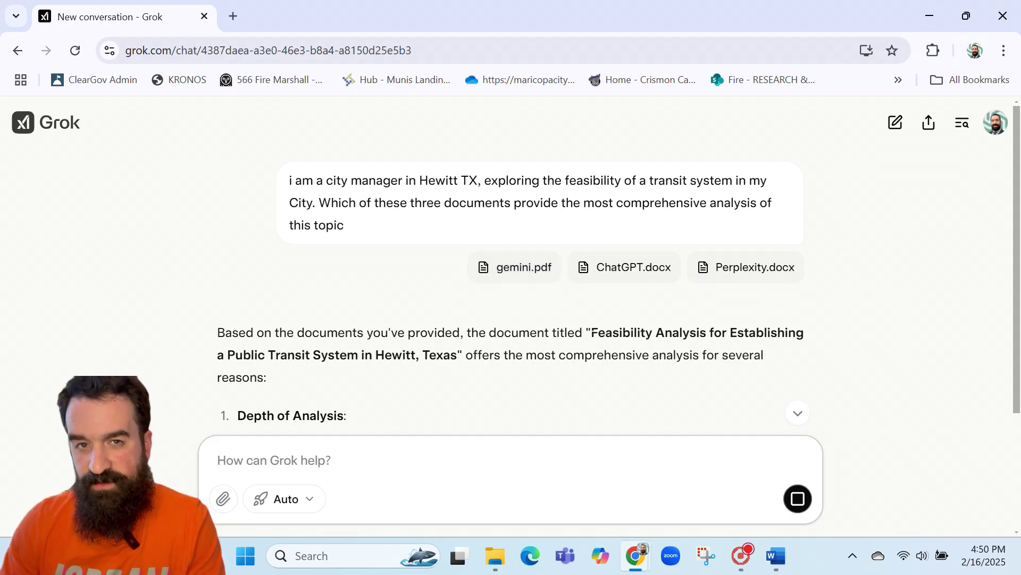
{"action": "left_click_drag", "start_coordinate": [590, 333], "coordinate": [457, 356]}
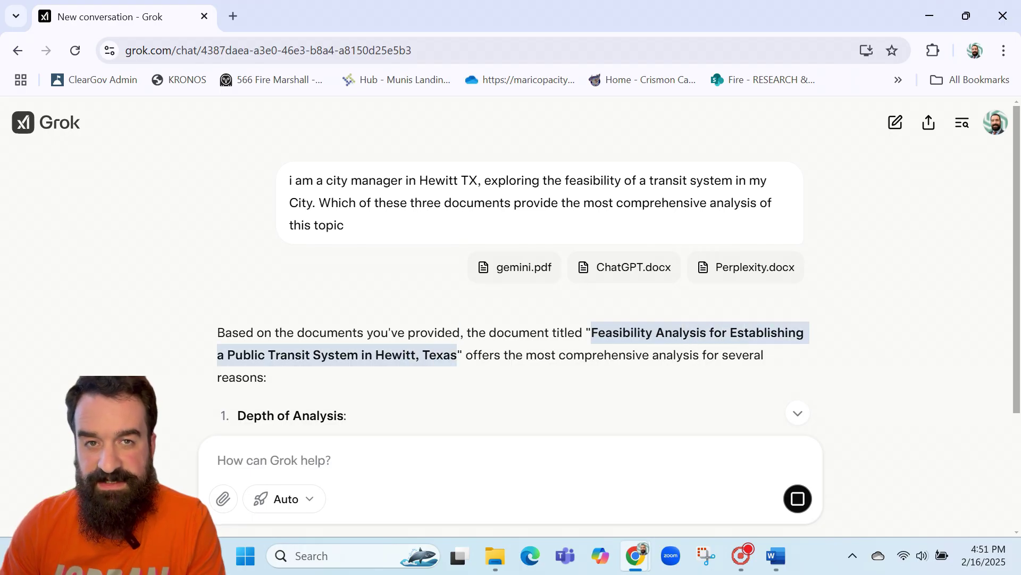
{"action": "scroll", "coordinate": [381, 415], "scroll_direction": "down", "scroll_amount": 3}
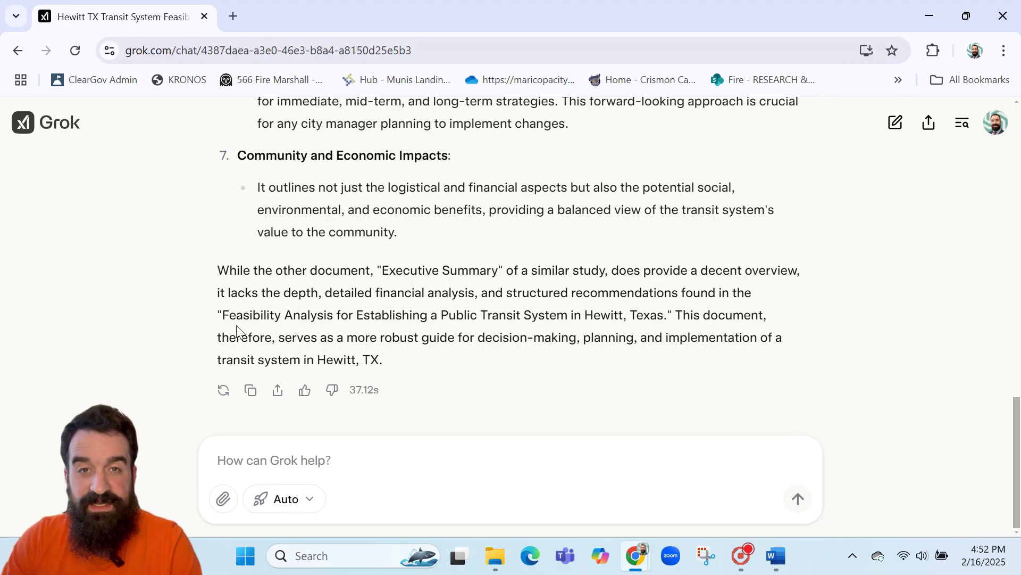
{"action": "left_click_drag", "start_coordinate": [222, 315], "coordinate": [664, 315]}
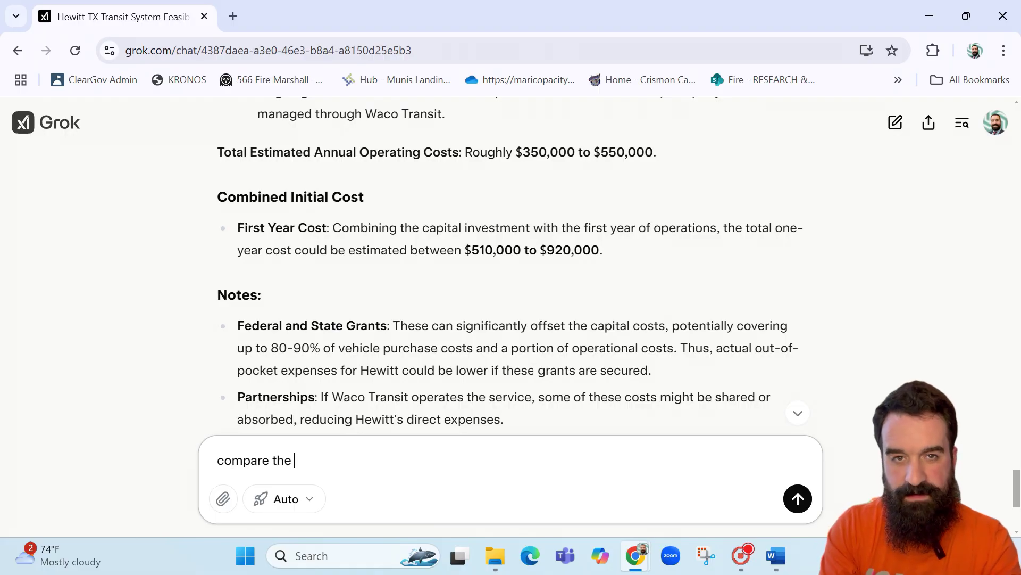
- Ask Grok to compare and contrast the Transit System Feasibility Study for Hewitt, TX with the Feasibility Analysis report
{"action": "type", "text": "one "}
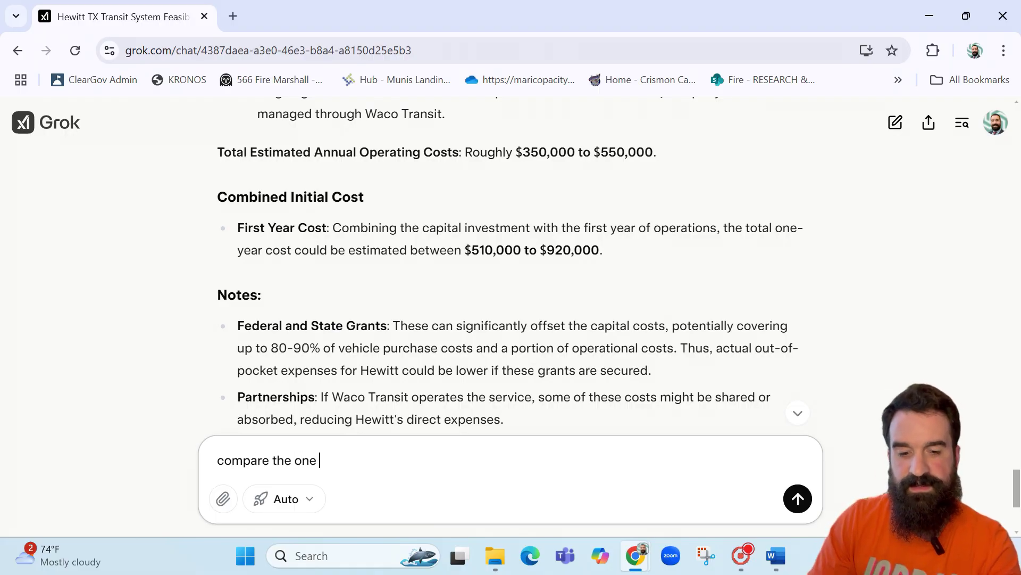
{"action": "type", "text": "titled"}
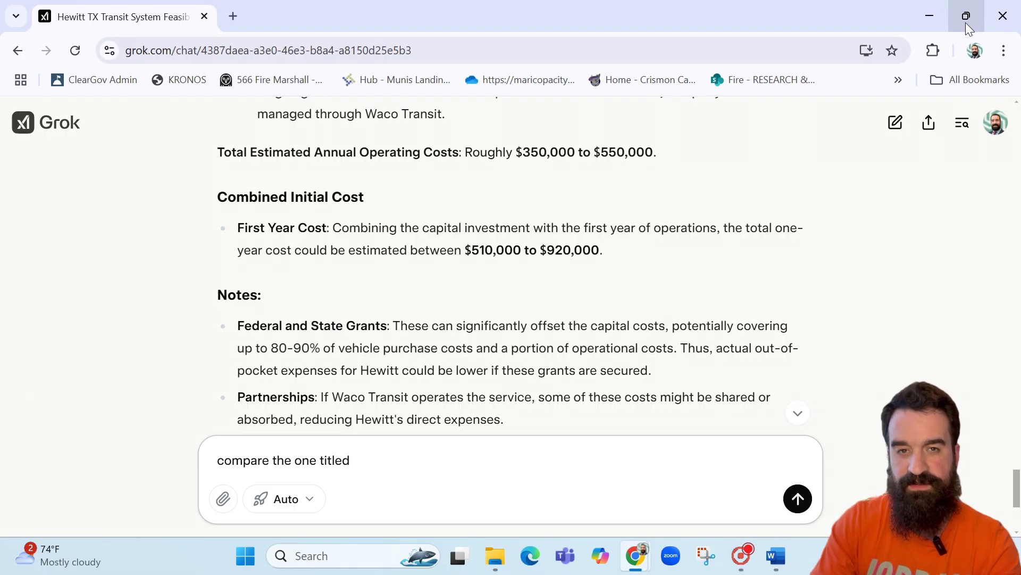
{"action": "type", "text": "Transit System Feasibility Study for the City of Hewitt, TX"}
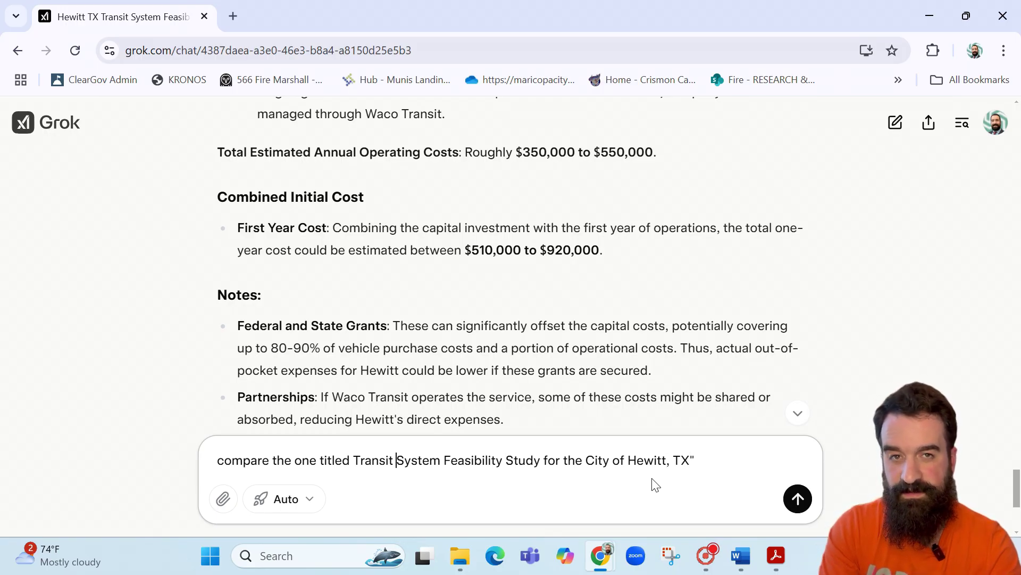
{"action": "key", "text": "ctrl+Left"}
{"action": "type", "text": "\""}
{"action": "key", "text": "End"}
{"action": "type", "text": "with"}
{"action": "mouse_move", "coordinate": [776, 549]}
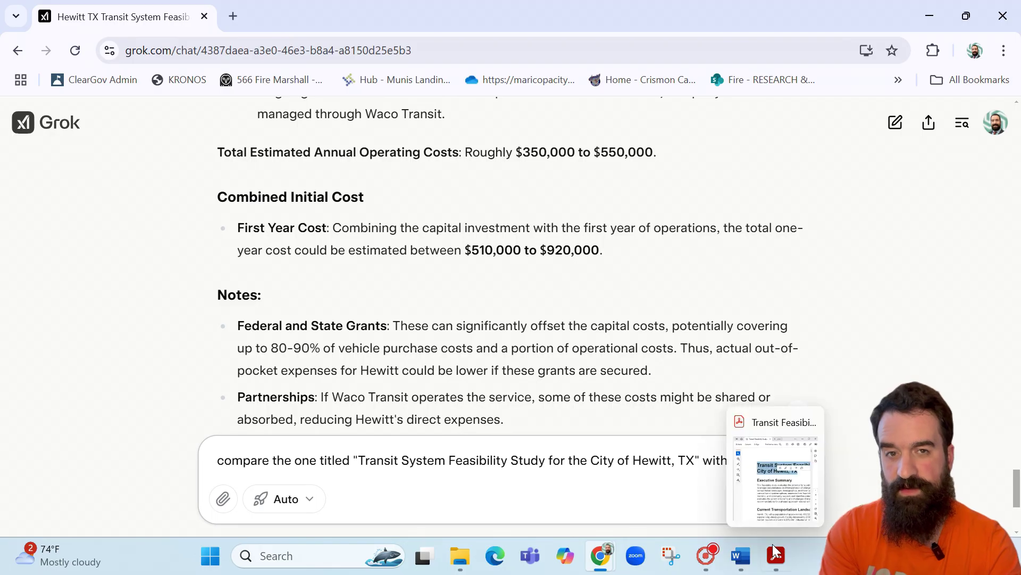
{"action": "mouse_move", "coordinate": [730, 570]}
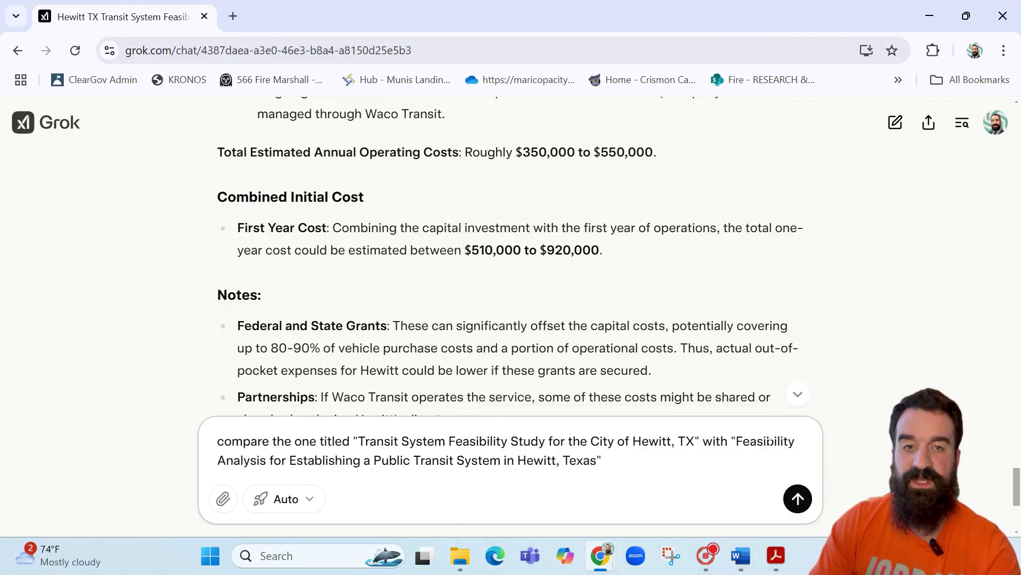
{"action": "left_click", "coordinate": [268, 441]}
{"action": "type", "text": "and contrast"}
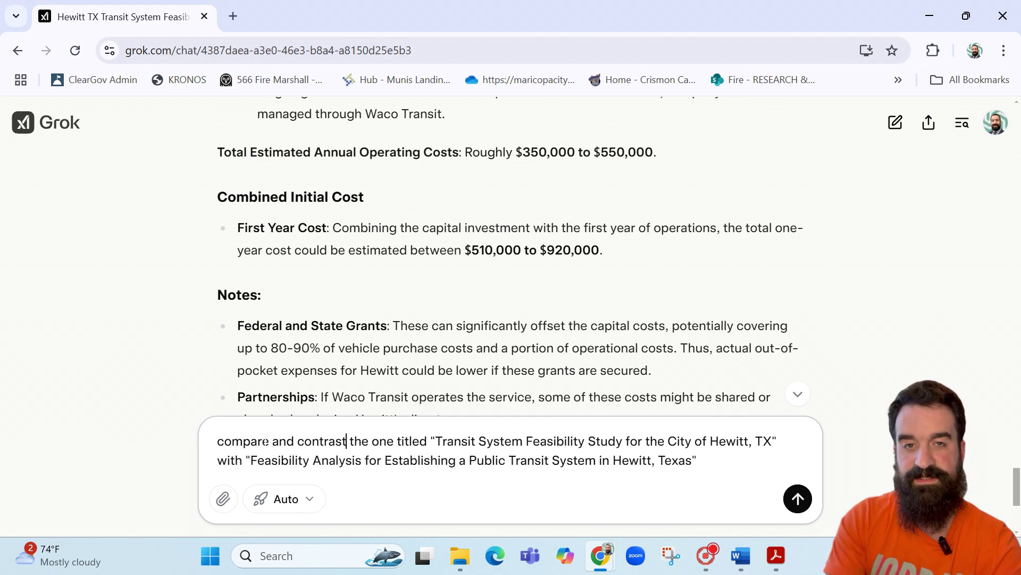
{"action": "key", "text": "Return"}
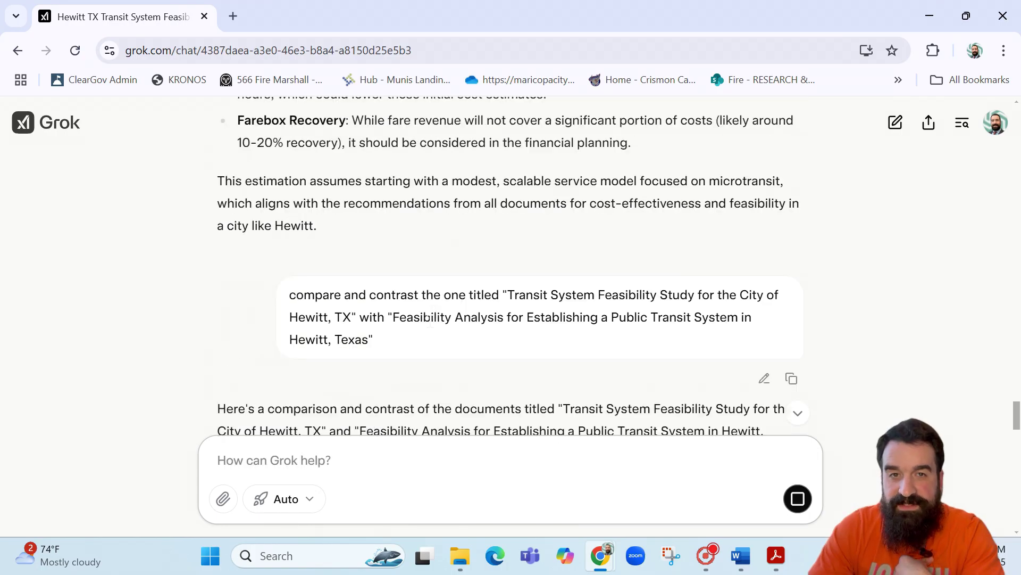
{"action": "left_click_drag", "start_coordinate": [394, 321], "coordinate": [445, 324]}
{"action": "scroll", "coordinate": [442, 337], "scroll_direction": "down", "scroll_amount": 15}
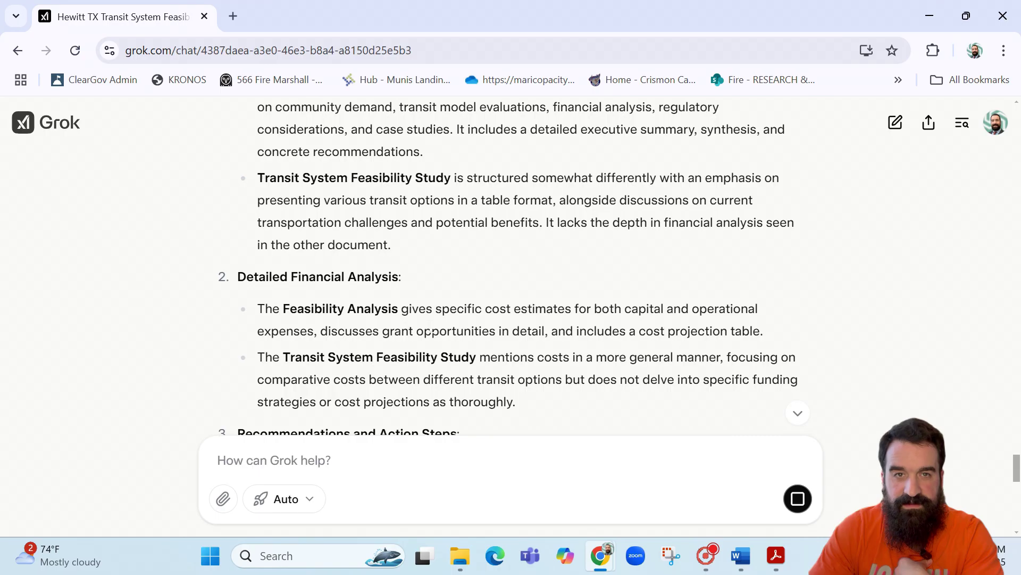
{"action": "scroll", "coordinate": [432, 331], "scroll_direction": "up", "scroll_amount": 4}
{"action": "scroll", "coordinate": [372, 224], "scroll_direction": "down", "scroll_amount": 4}
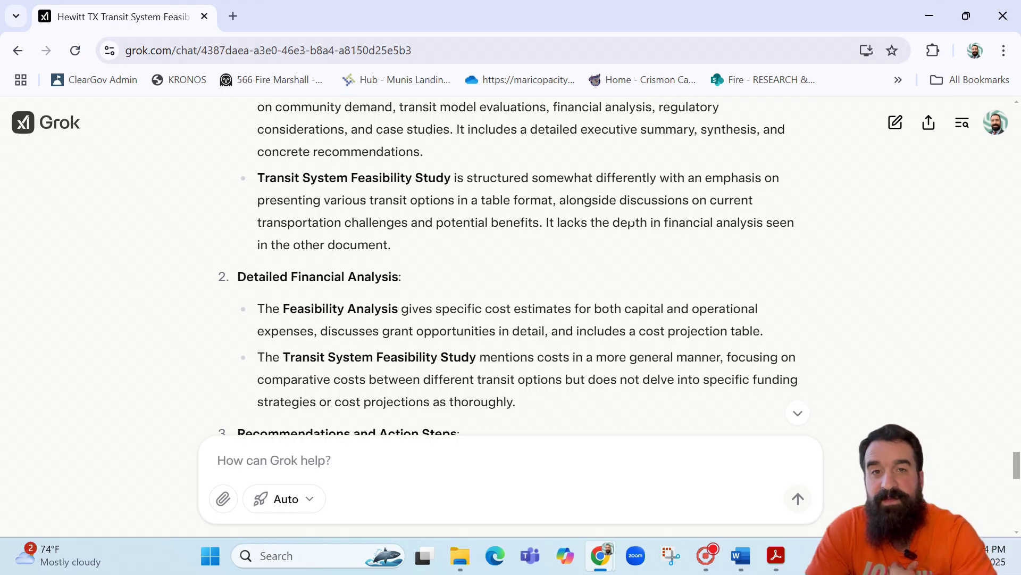
{"action": "scroll", "coordinate": [483, 259], "scroll_direction": "down", "scroll_amount": 2}
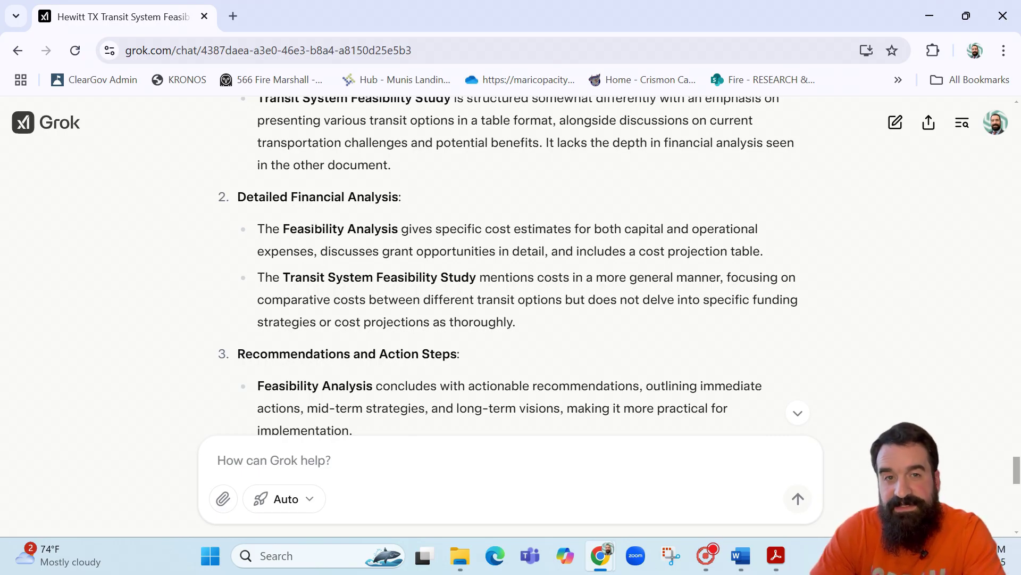
{"action": "scroll", "coordinate": [312, 229], "scroll_direction": "up", "scroll_amount": 15}
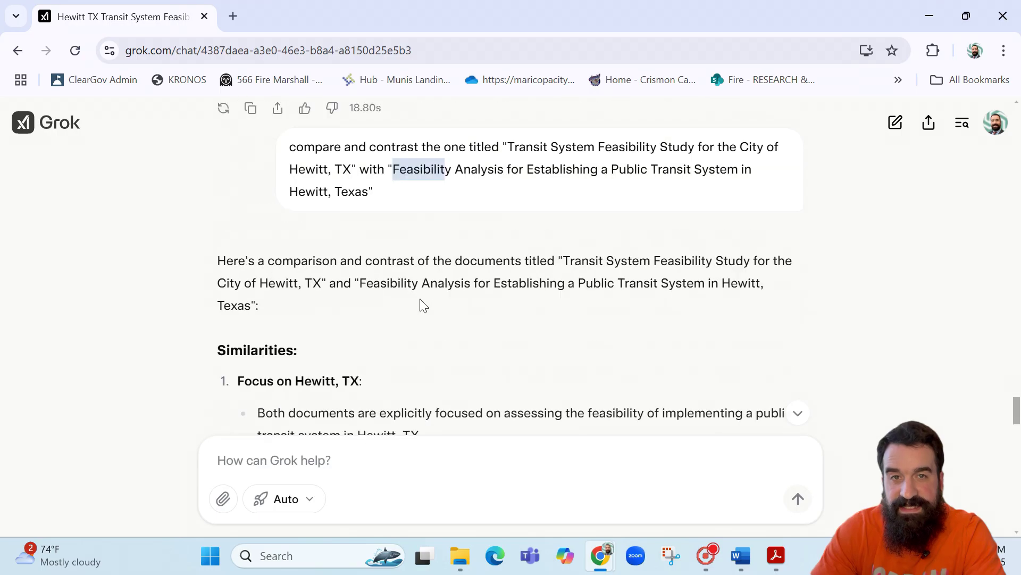
{"action": "scroll", "coordinate": [447, 202], "scroll_direction": "down", "scroll_amount": 12}
{"action": "scroll", "coordinate": [465, 217], "scroll_direction": "up", "scroll_amount": 3}
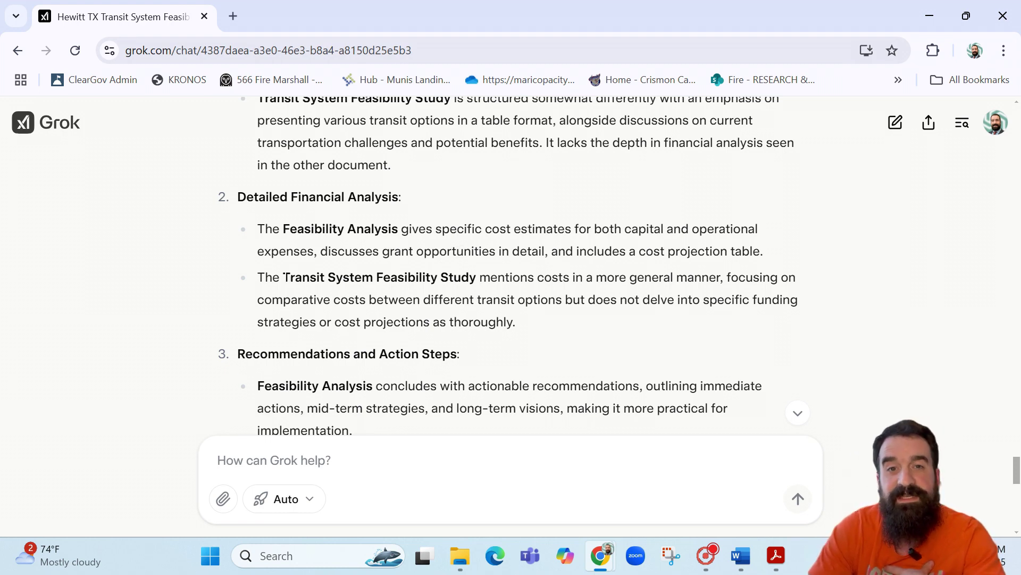
{"action": "left_click_drag", "start_coordinate": [284, 276], "coordinate": [498, 276]}
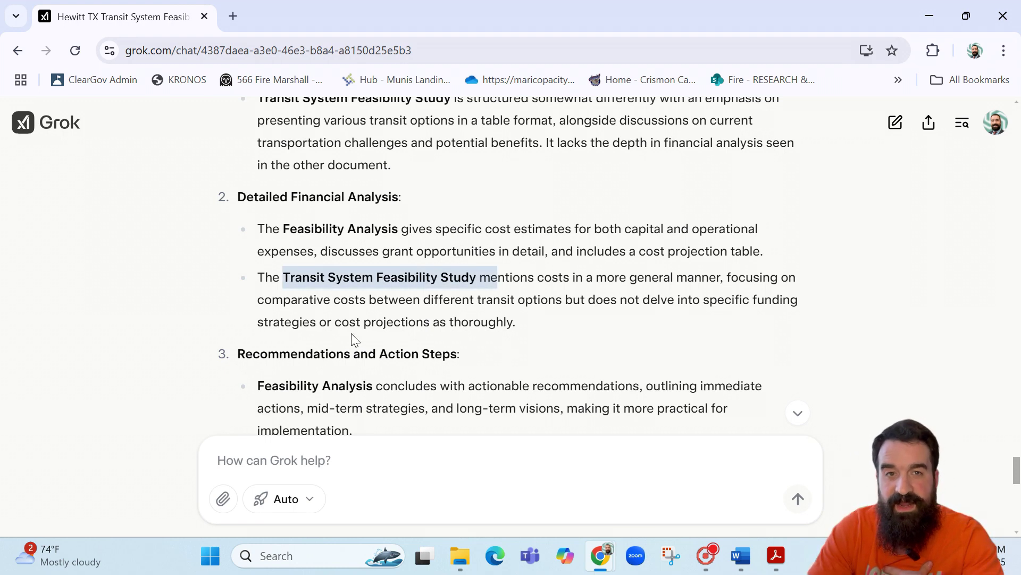
{"action": "scroll", "coordinate": [353, 338], "scroll_direction": "down", "scroll_amount": 5}
{"action": "scroll", "coordinate": [353, 338], "scroll_direction": "down", "scroll_amount": 10}
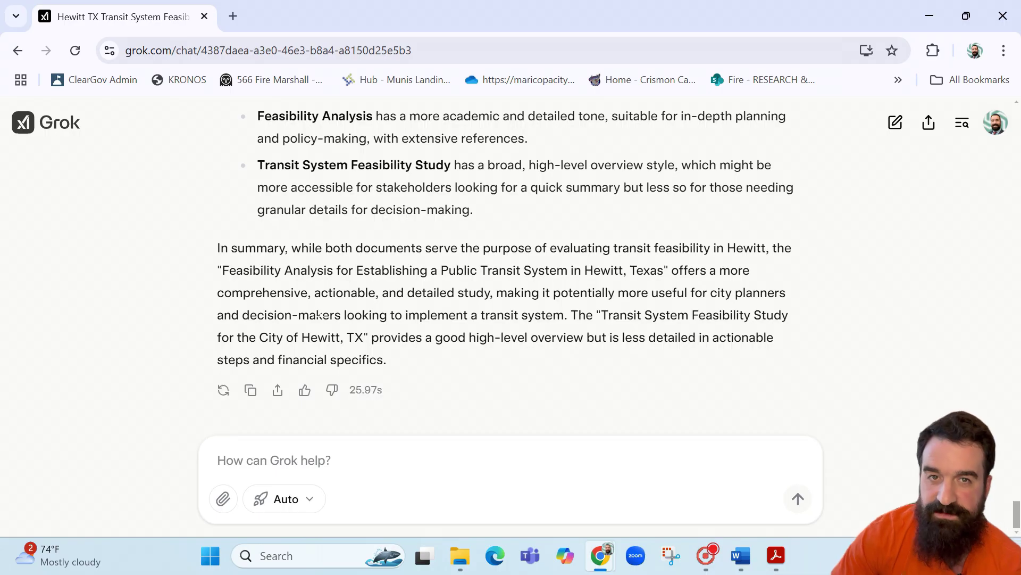
{"action": "scroll", "coordinate": [625, 271], "scroll_direction": "up", "scroll_amount": 20}
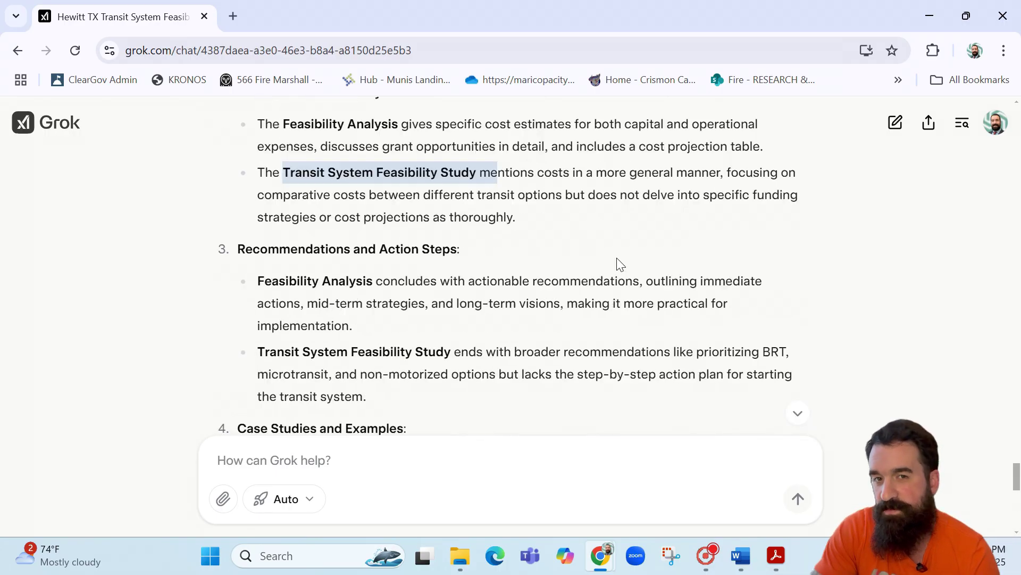
{"action": "left_click_drag", "start_coordinate": [1016, 387], "coordinate": [1016, 113]}
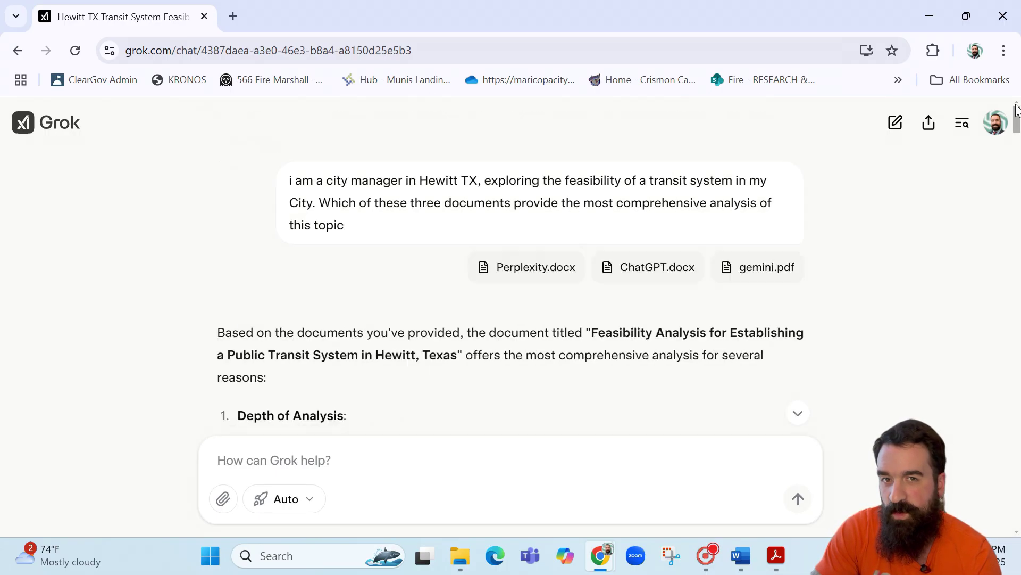